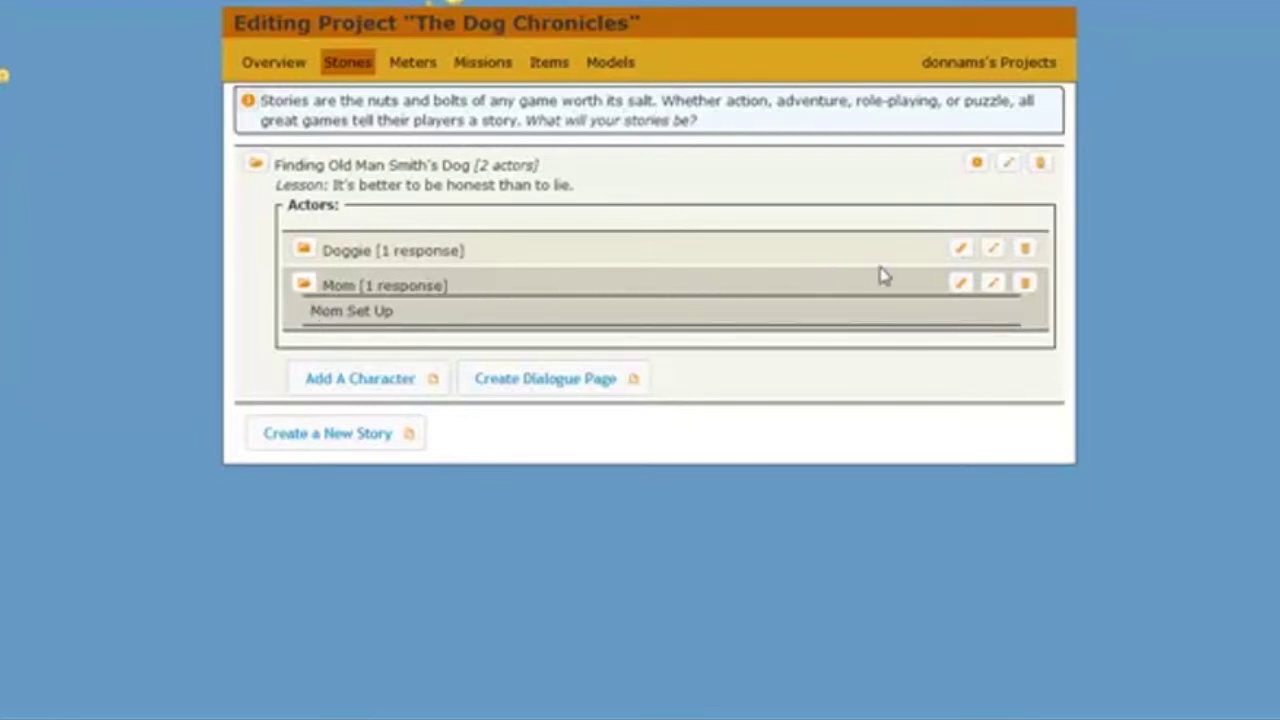
# Add a second response for Mom that sends the player to a new dialogue page, and update the actor.
pyautogui.click(994, 287)
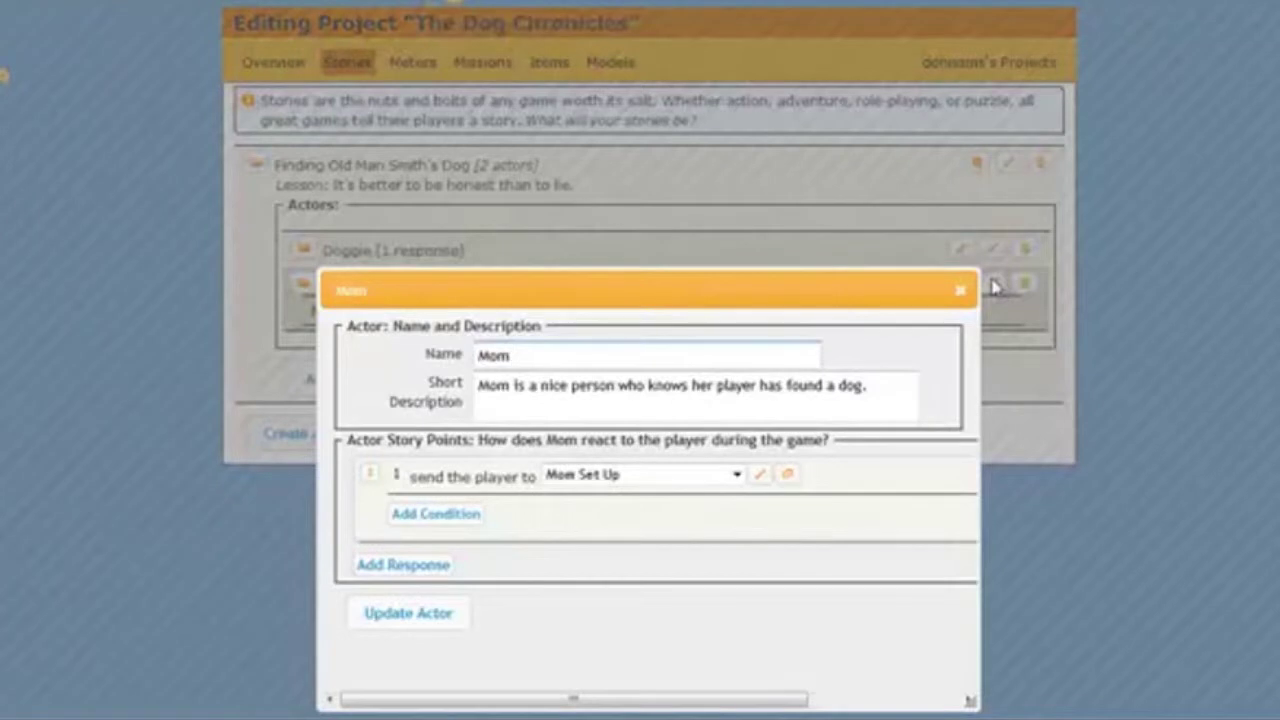
pyautogui.moveTo(766, 274); pyautogui.dragTo(683, 117)
pyautogui.moveTo(891, 543); pyautogui.dragTo(1140, 632)
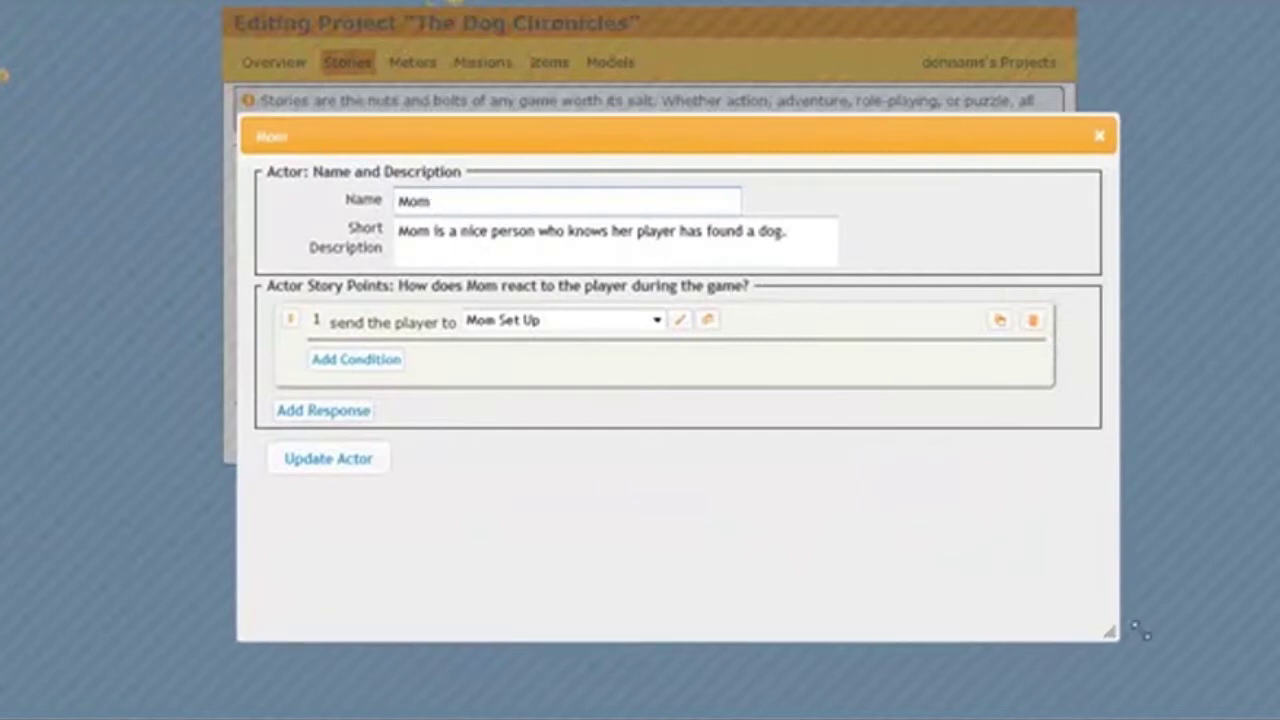
pyautogui.click(327, 424)
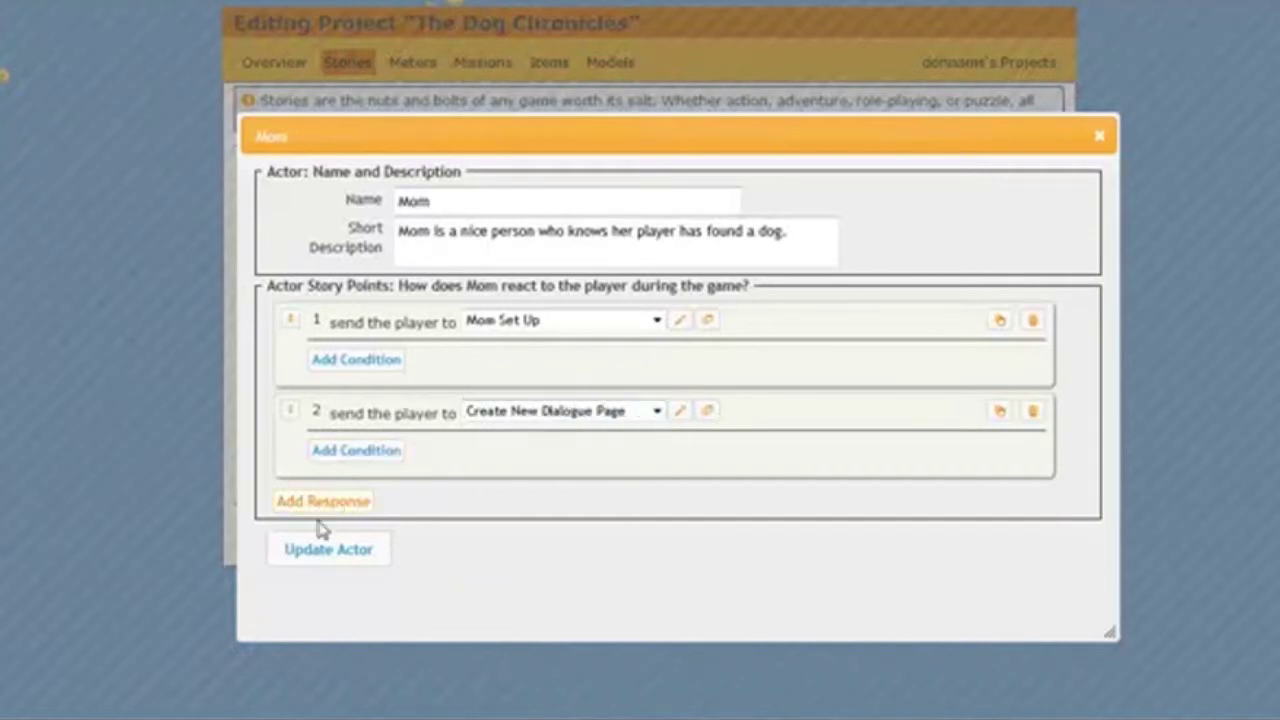
pyautogui.click(329, 556)
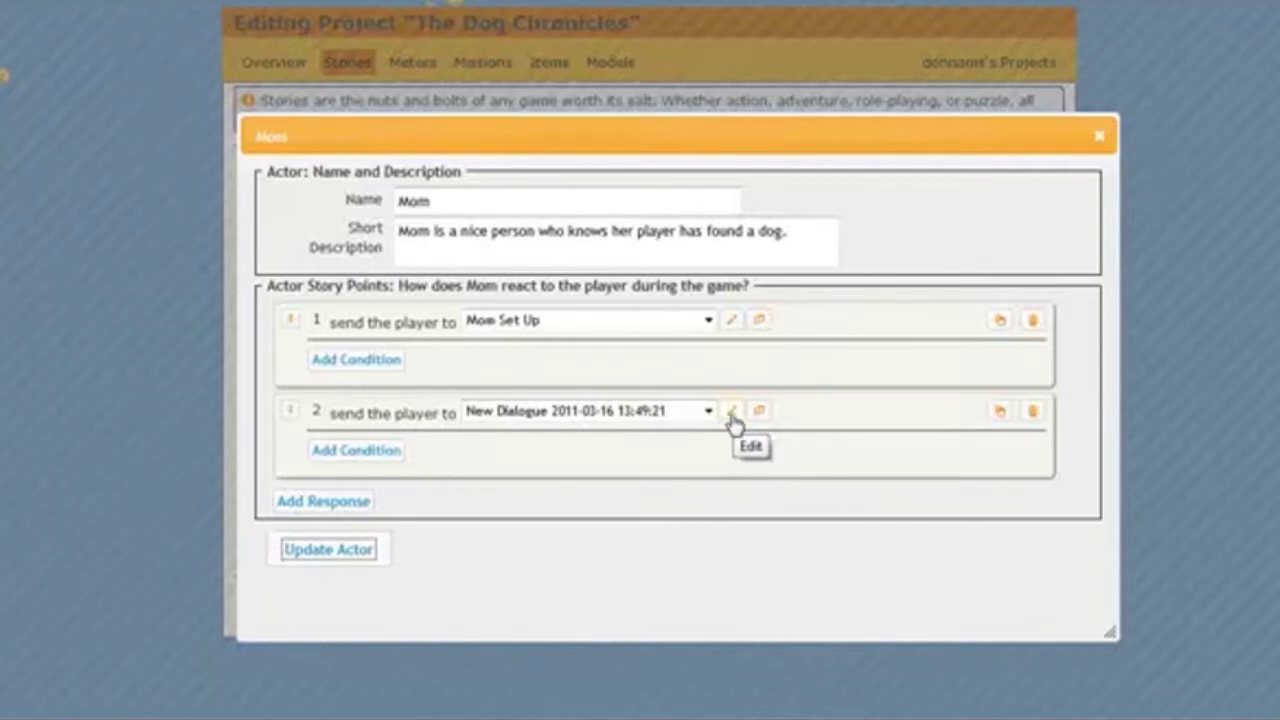
# Title the new dialogue page 'Mom Boss Moment' and set its header to 'Mom'.
pyautogui.click(732, 416)
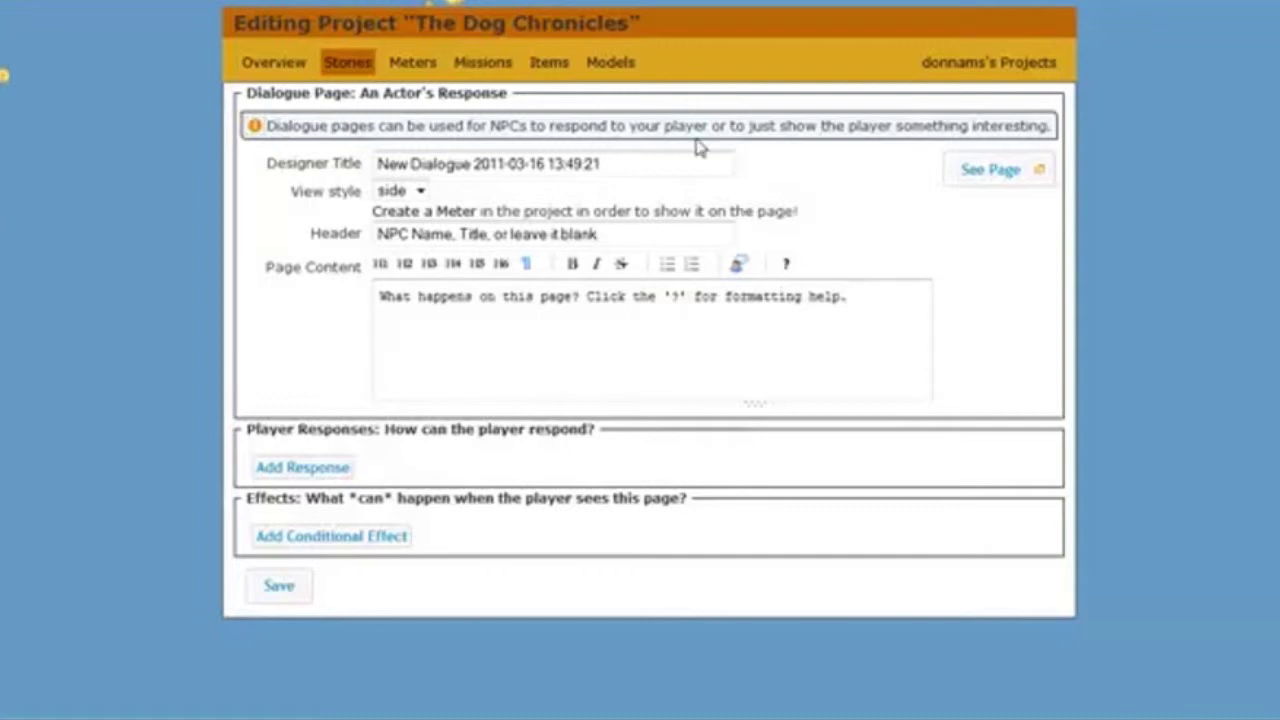
pyautogui.click(606, 166)
pyautogui.moveTo(617, 166); pyautogui.dragTo(366, 166)
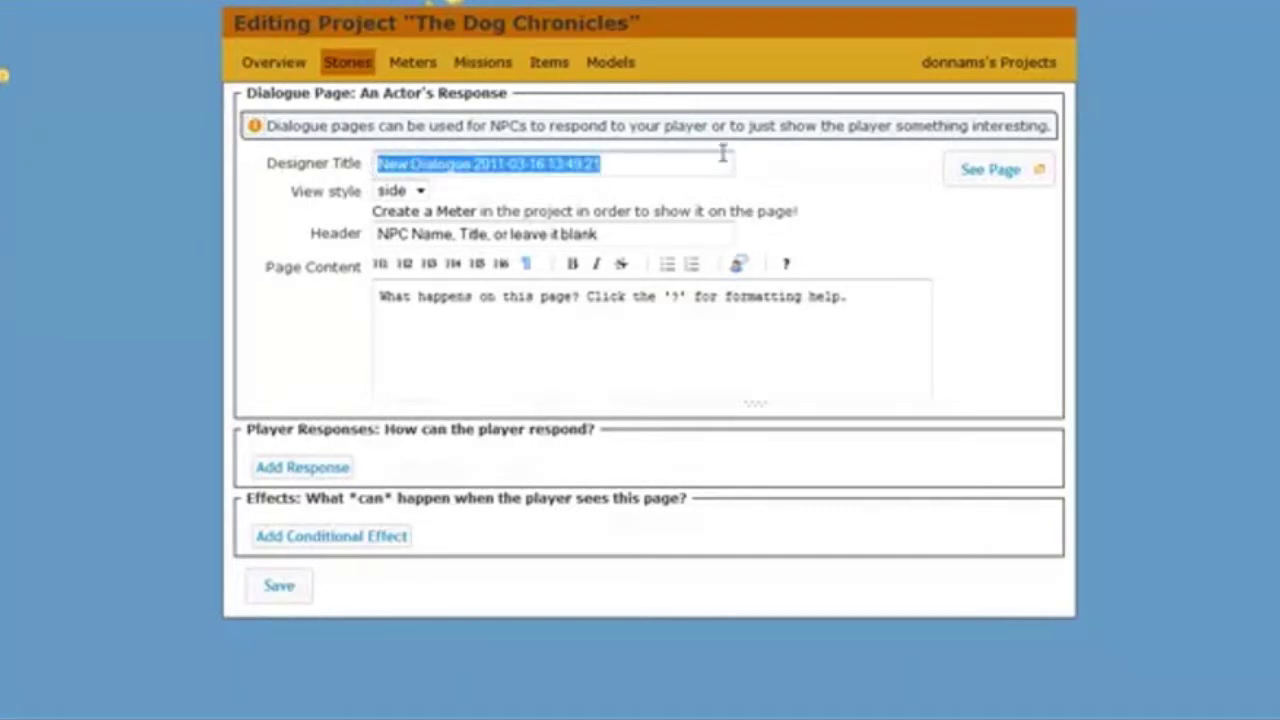
pyautogui.write('Mom')
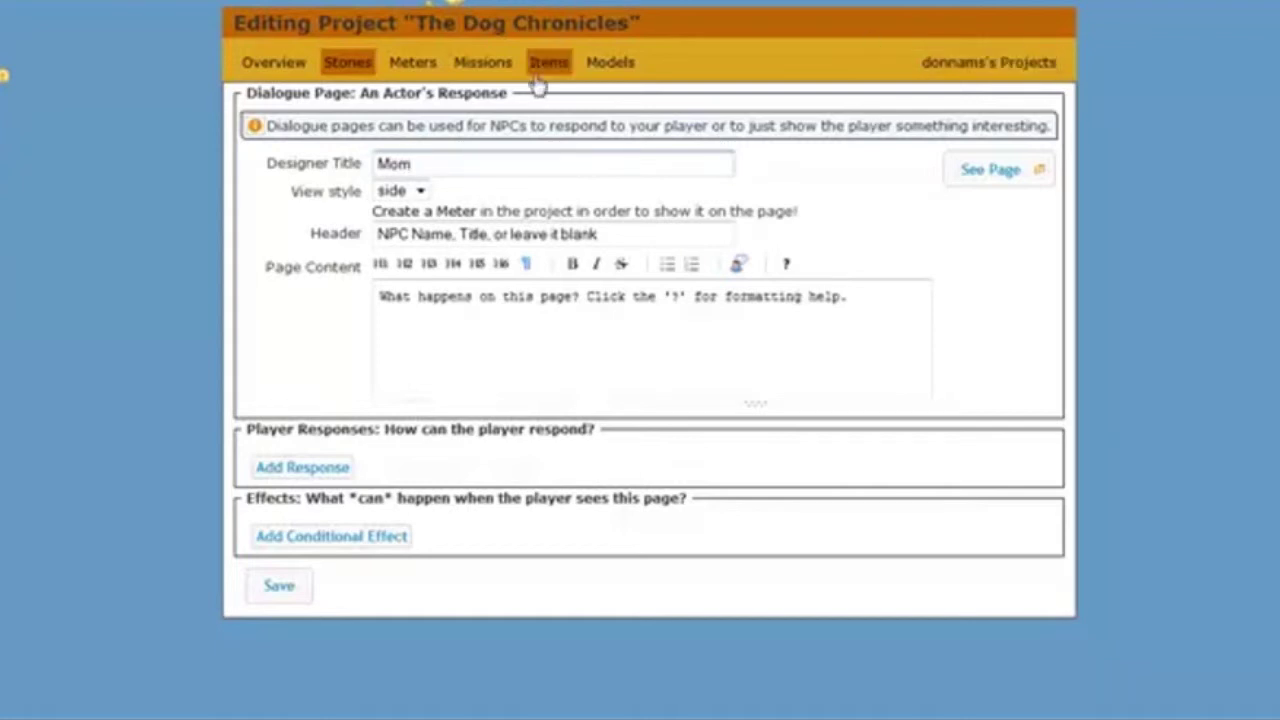
pyautogui.write(' Boss Moment')
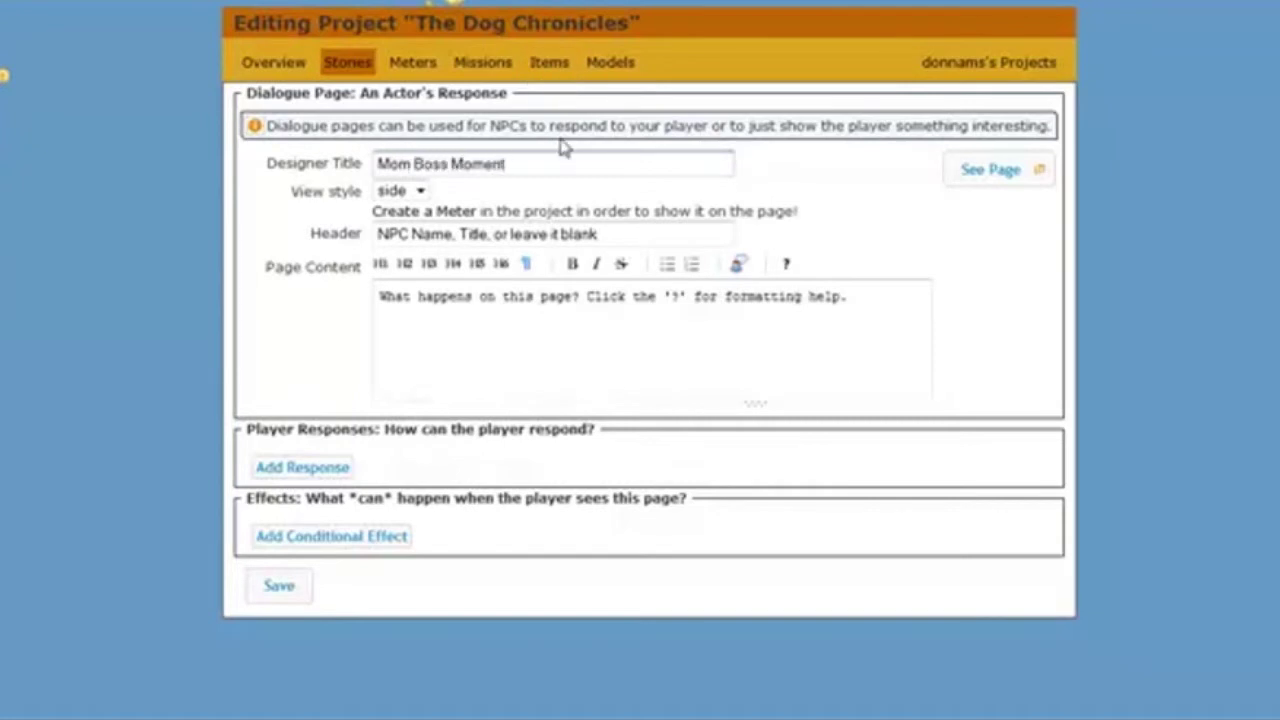
pyautogui.click(449, 234)
pyautogui.write('Mo')
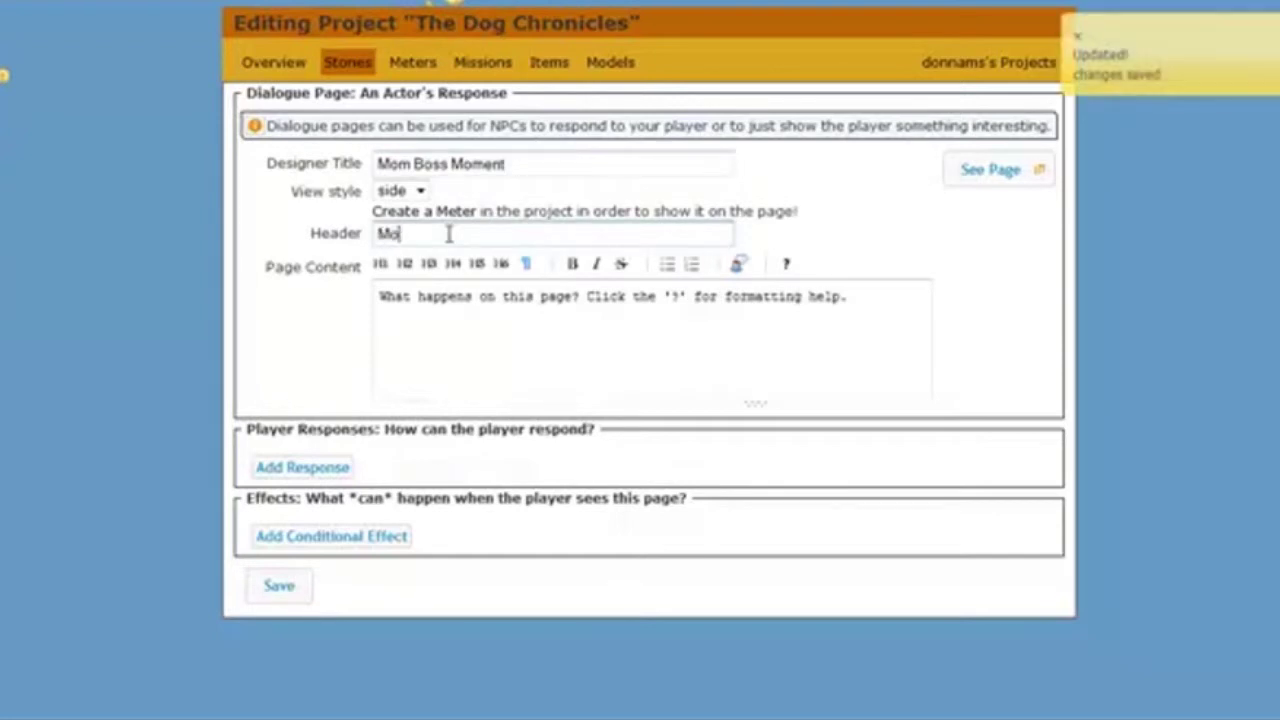
pyautogui.write('m')
pyautogui.press('Tab')
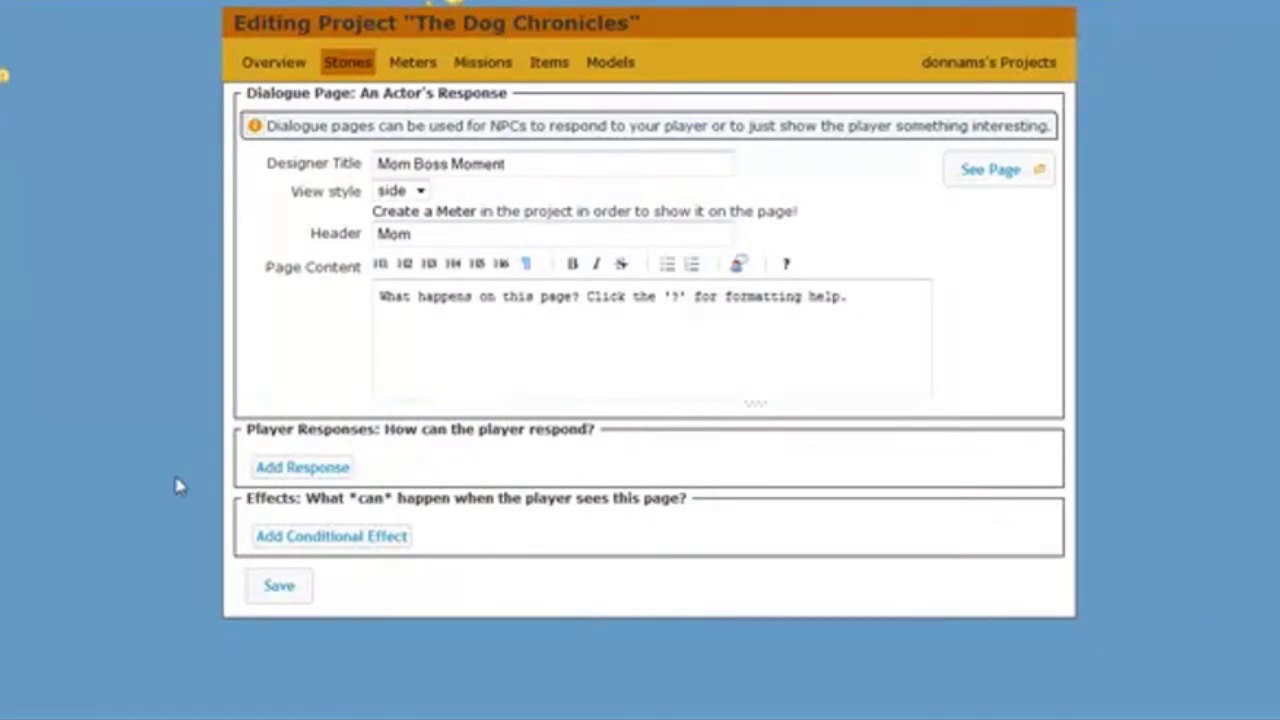
# Paste Mom's greeting "Hi honey. Do you need something?" into the page content in quotation marks.
pyautogui.click(393, 305)
pyautogui.rightClick(393, 305)
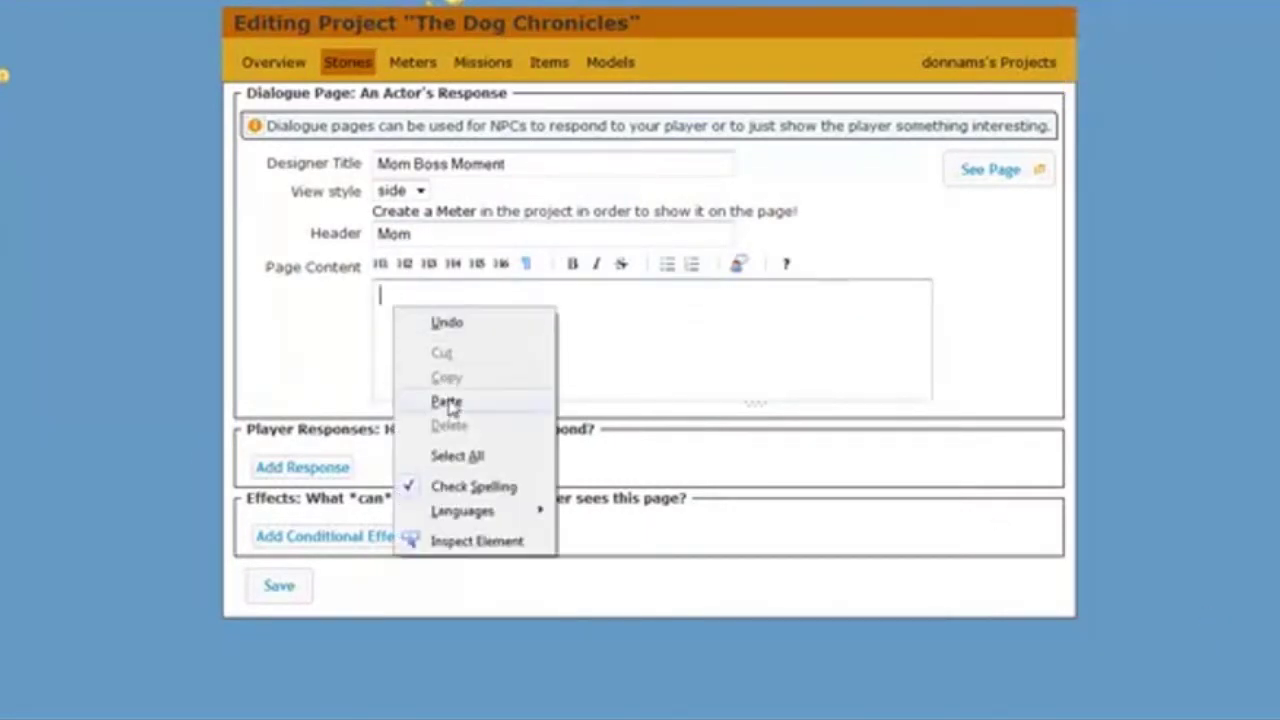
pyautogui.click(449, 401)
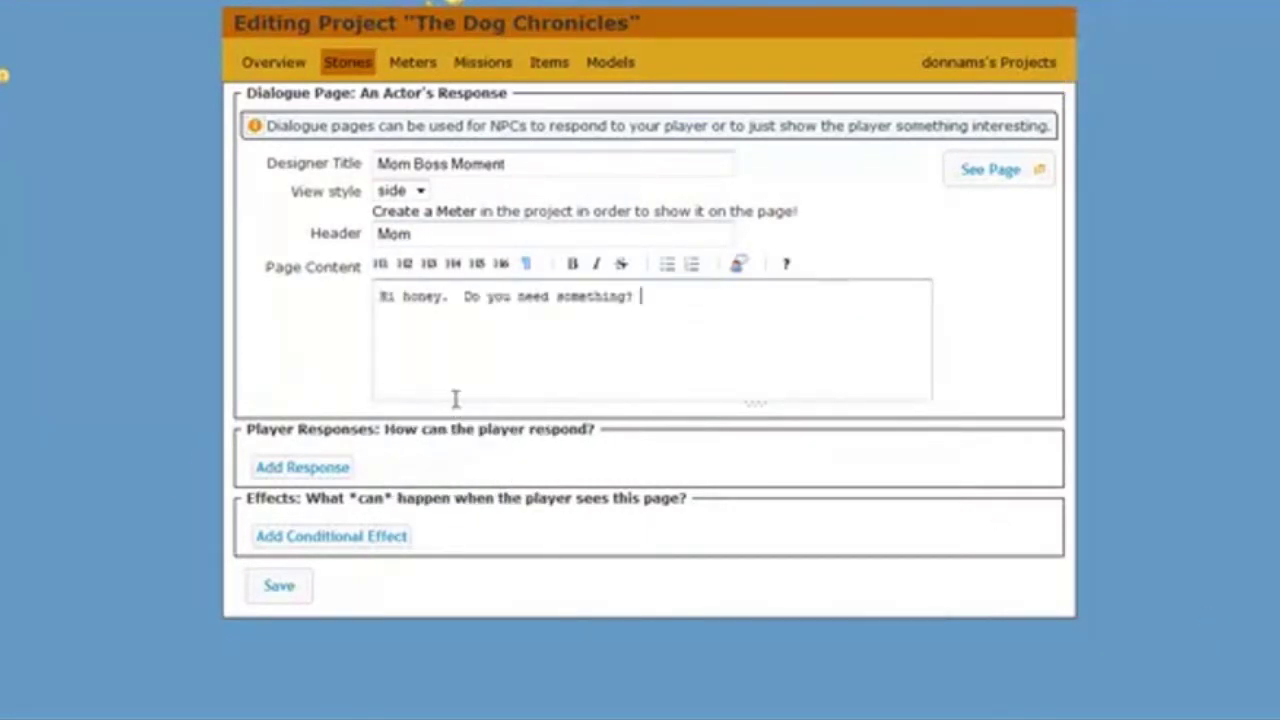
pyautogui.click(379, 297)
pyautogui.write('"')
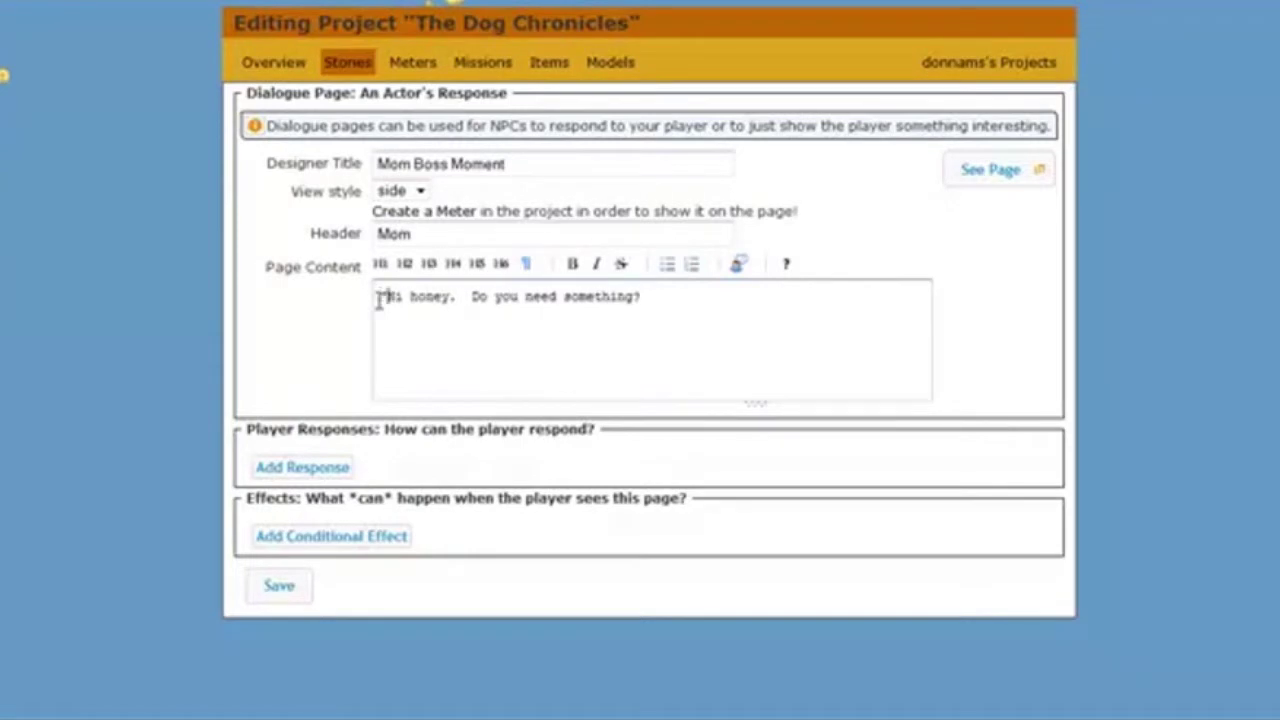
pyautogui.click(651, 296)
pyautogui.write('"')
# Add the first player reply, the glass-of-water fib, with 'Not' capitalized.
pyautogui.click(303, 468)
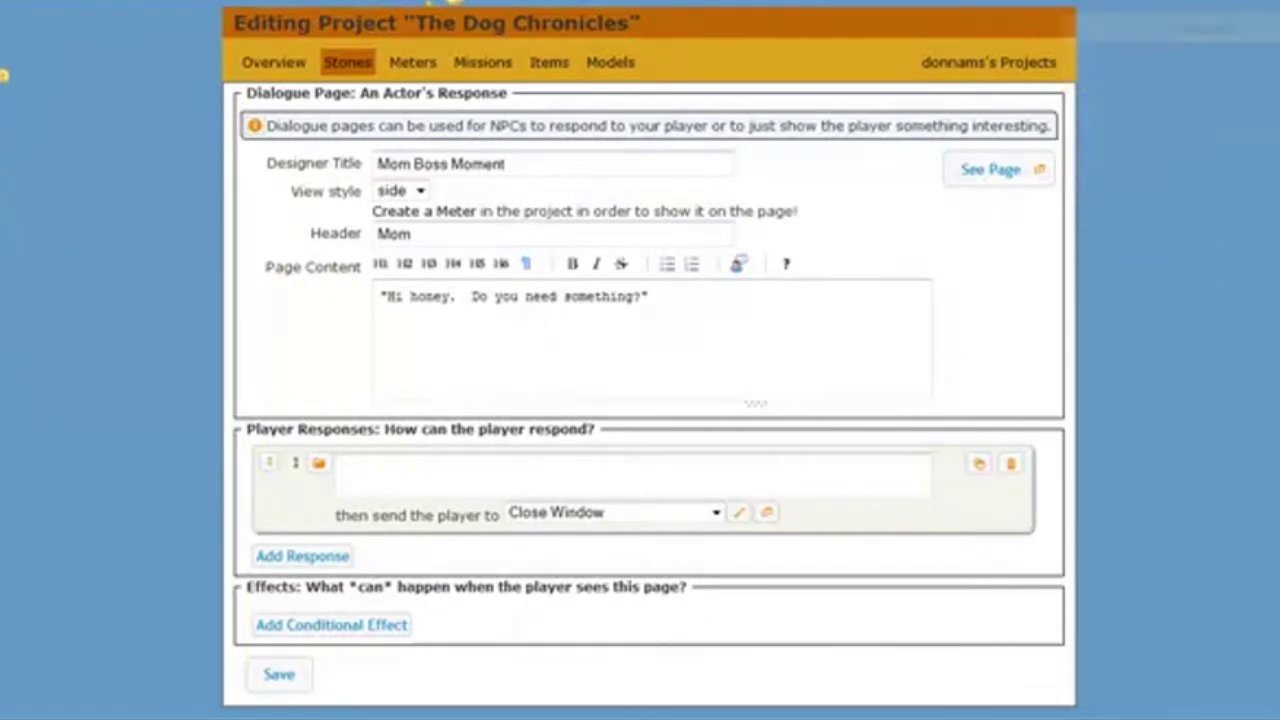
pyautogui.rightClick(352, 470)
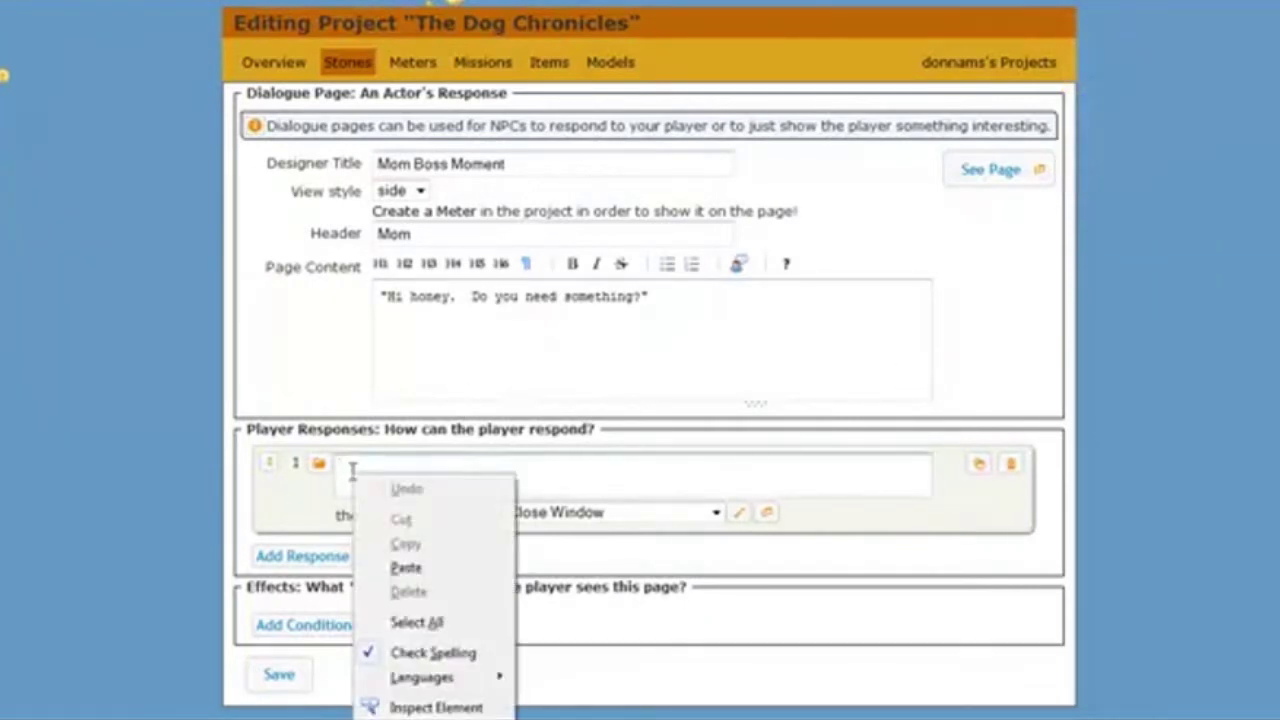
pyautogui.click(407, 569)
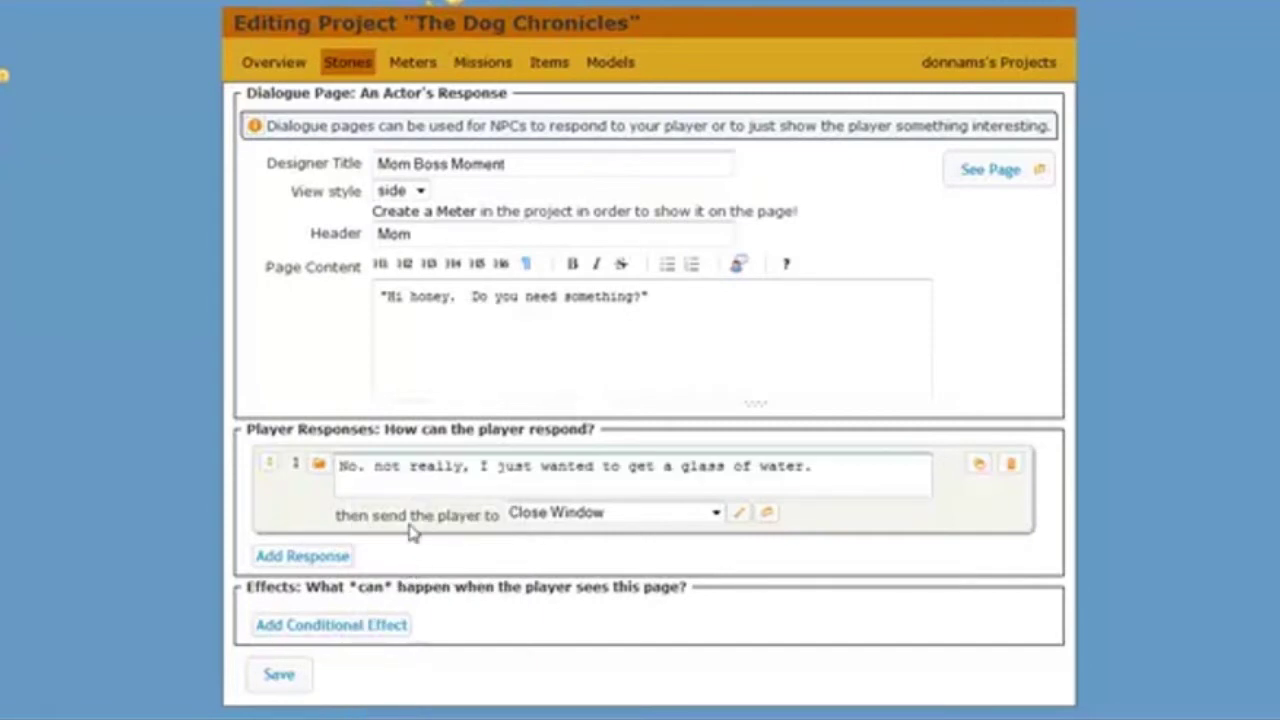
pyautogui.click(386, 467)
pyautogui.press('BackSpace')
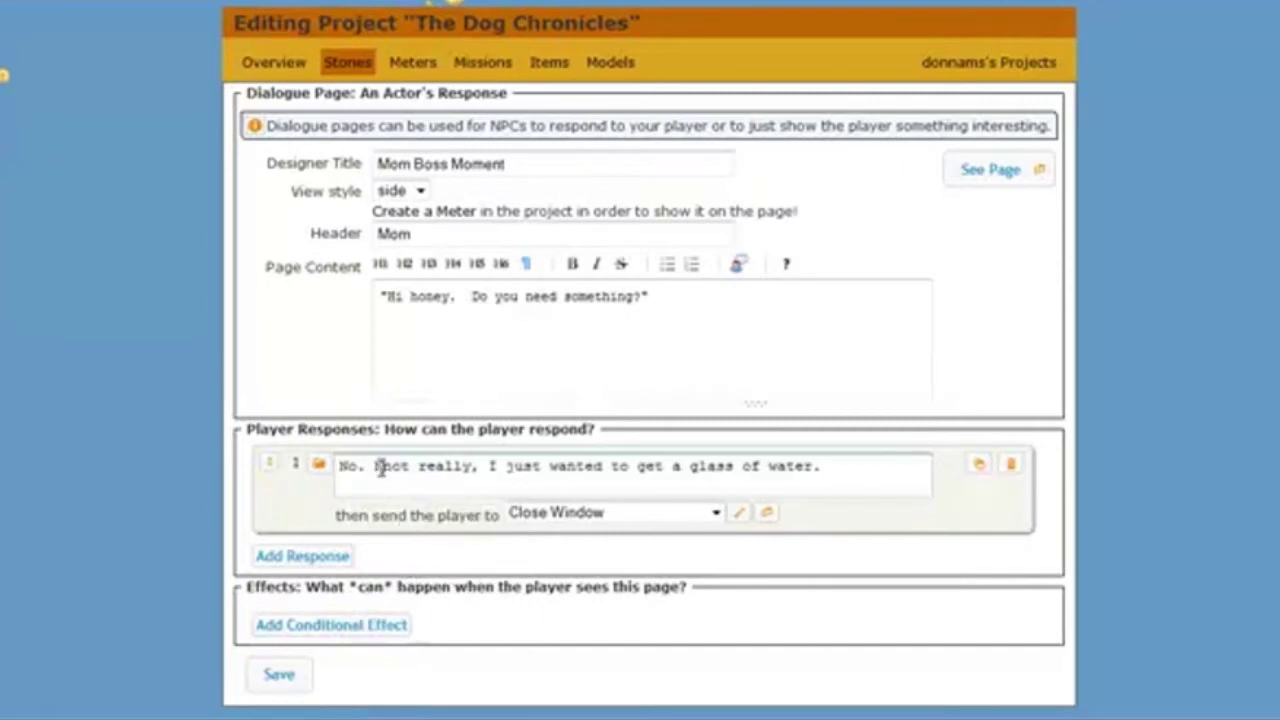
pyautogui.write('N')
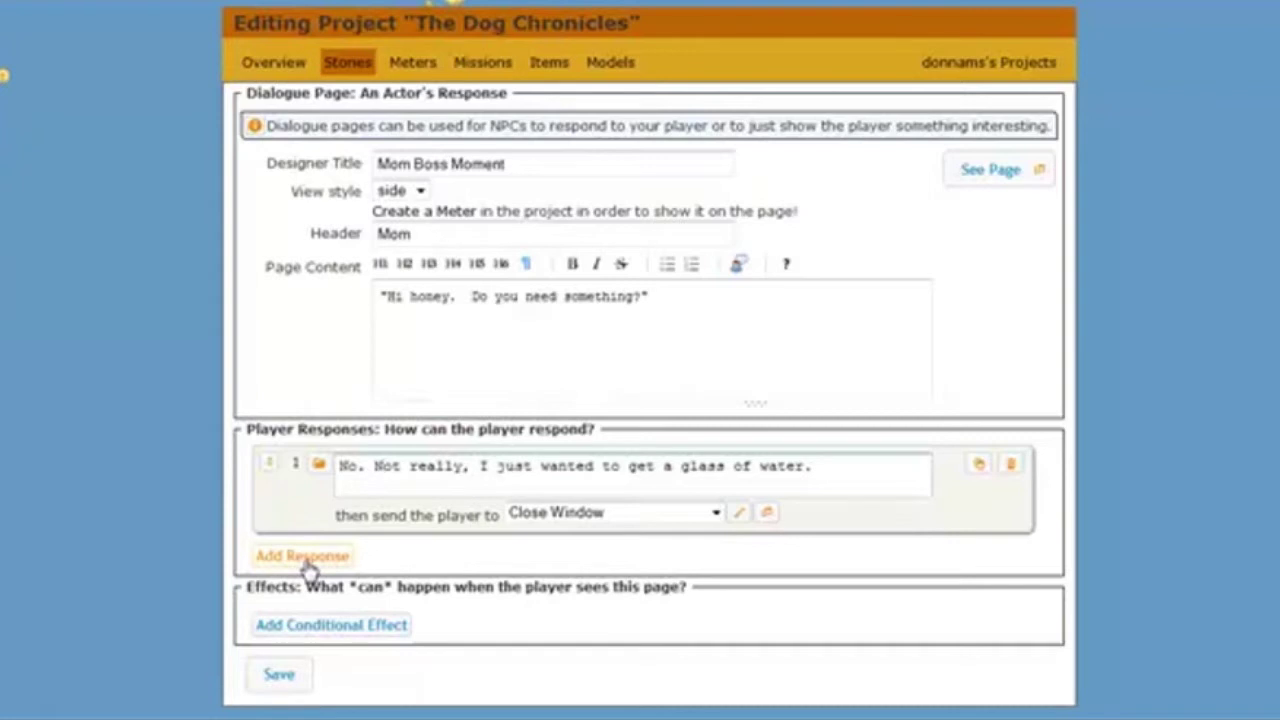
# Add a second player response for the honest injured-dog reply.
pyautogui.click(305, 556)
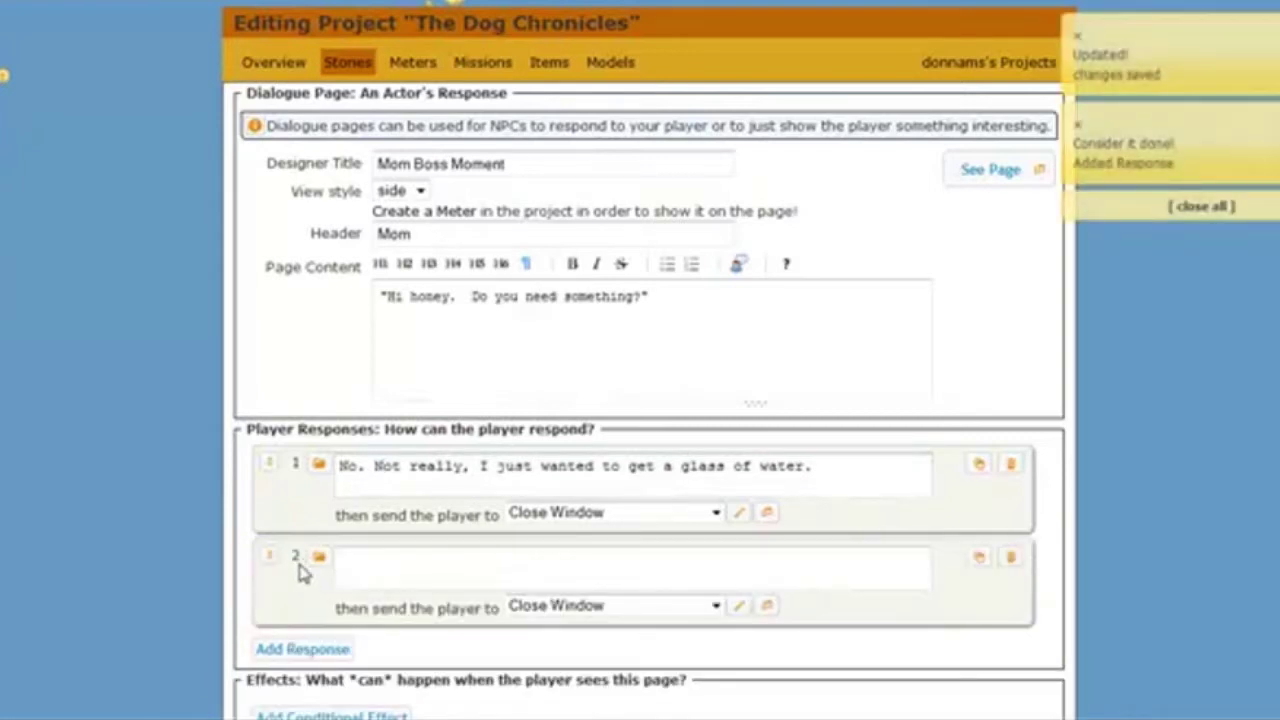
pyautogui.click(486, 571)
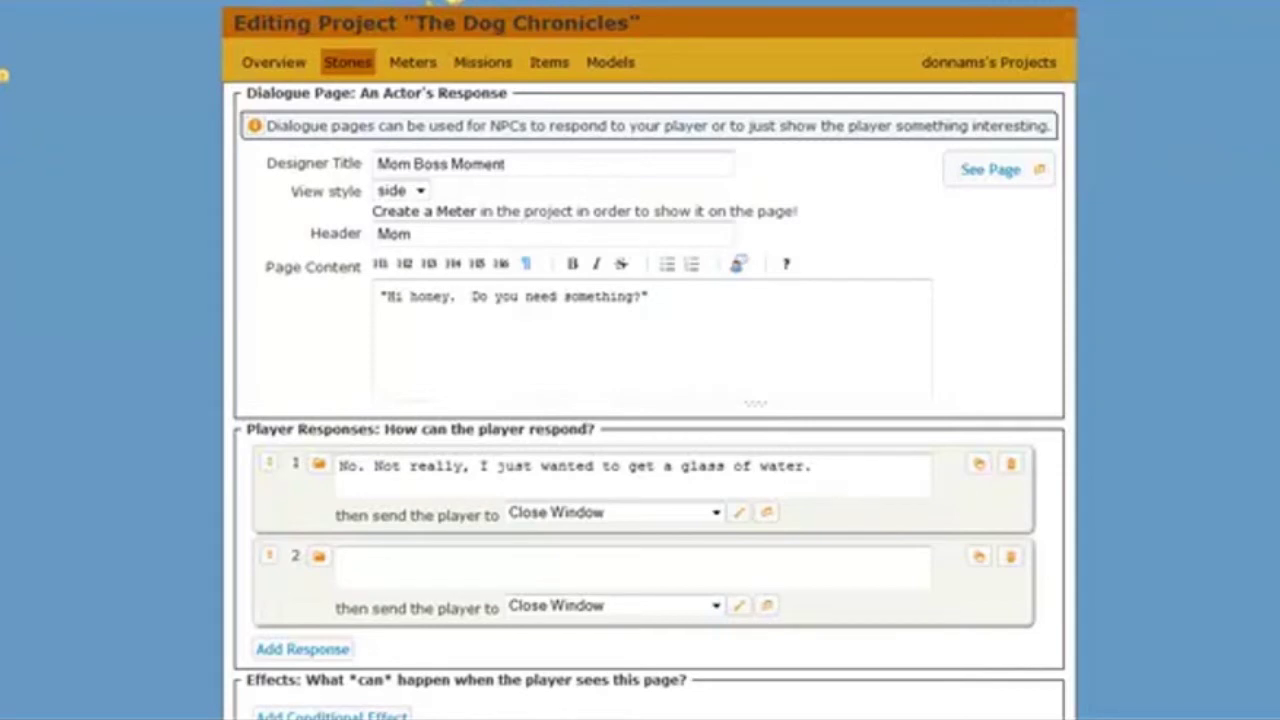
pyautogui.click(360, 565)
pyautogui.rightClick(360, 565)
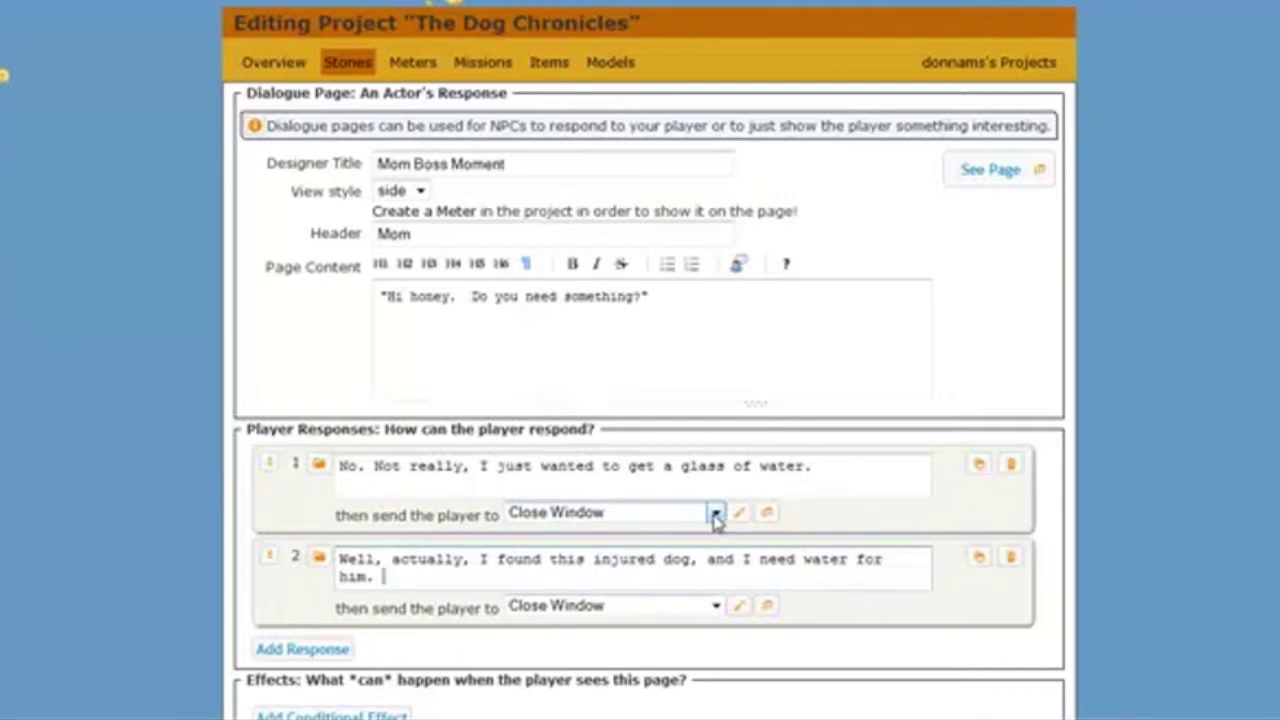
# Point both the water reply and the injured-dog reply to newly created dialogue pages.
pyautogui.click(716, 518)
pyautogui.click(716, 518)
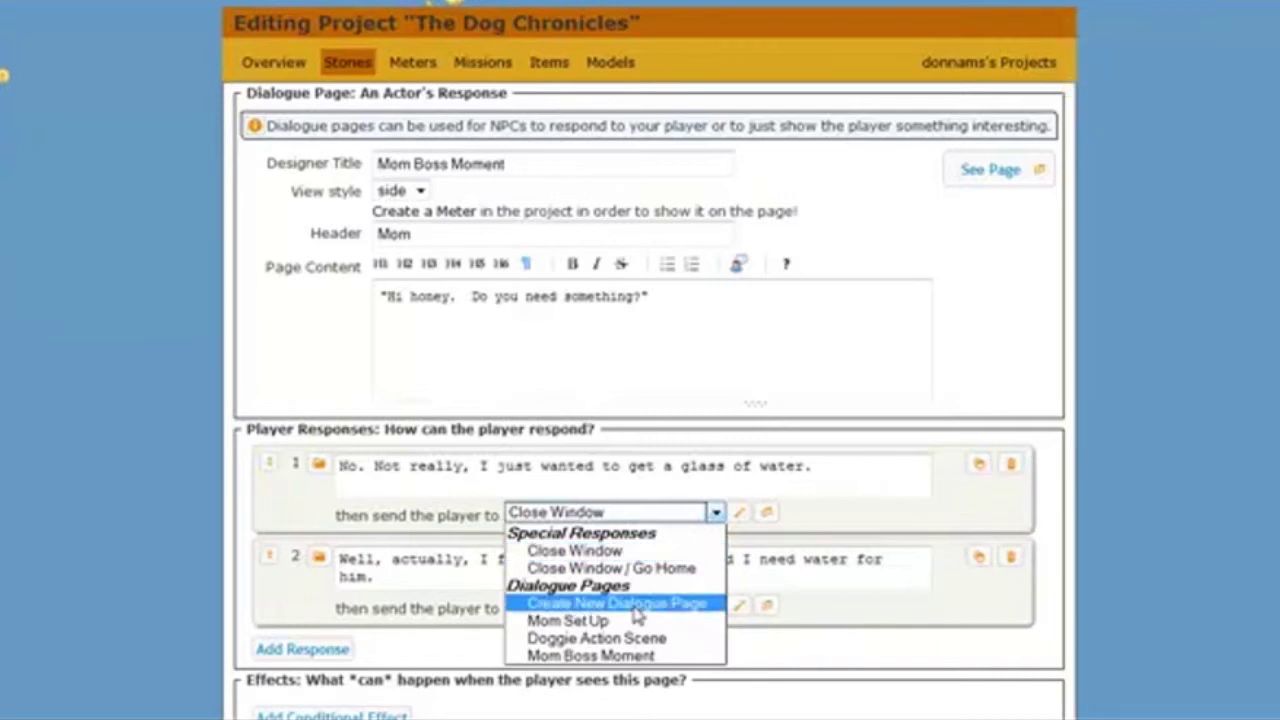
pyautogui.click(635, 605)
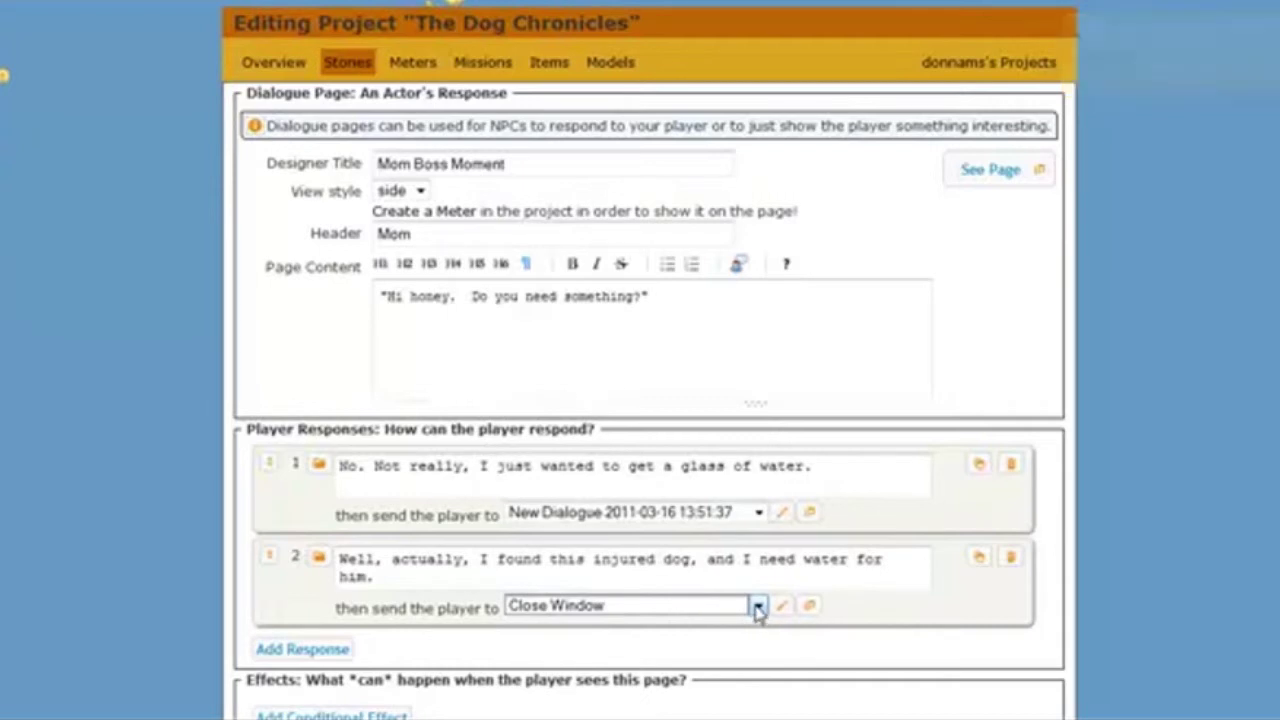
pyautogui.click(758, 608)
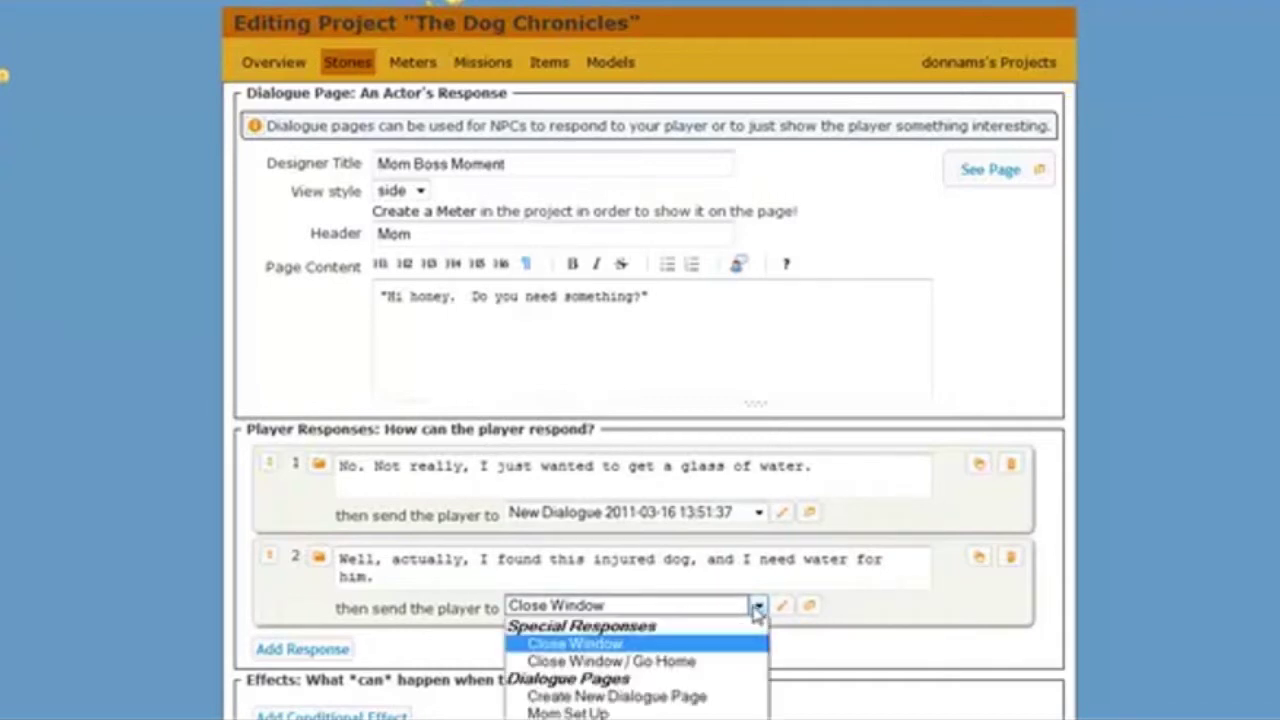
pyautogui.click(680, 703)
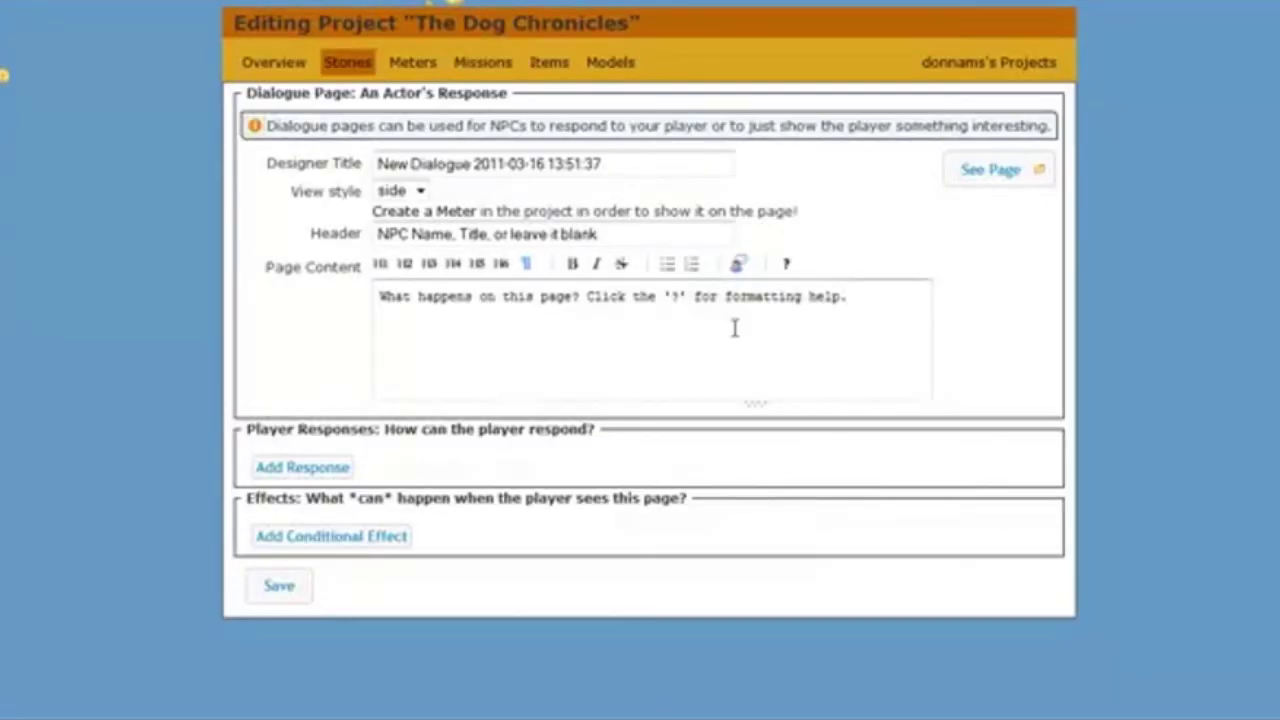
# Rename the water-reply page 'Mom Lying Choice' with the header 'Mom'.
pyautogui.moveTo(607, 165); pyautogui.dragTo(372, 163)
pyautogui.write('Mom Lying Choice')
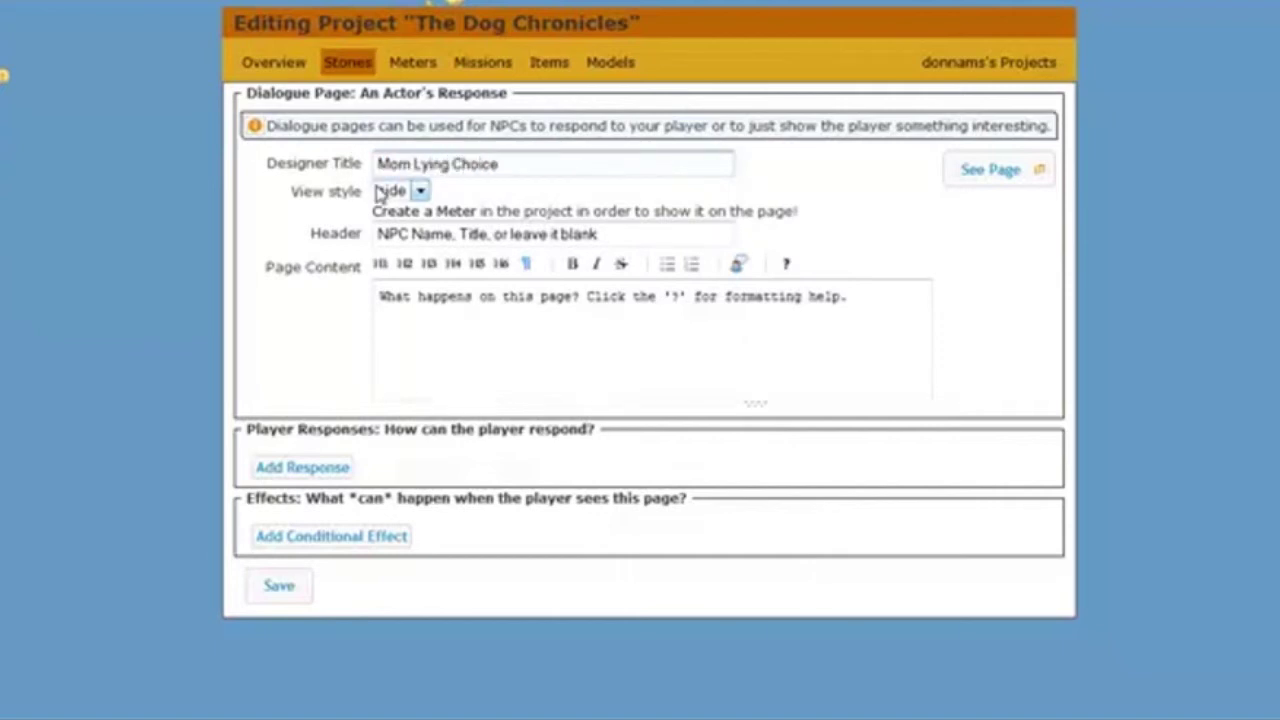
pyautogui.click(405, 236)
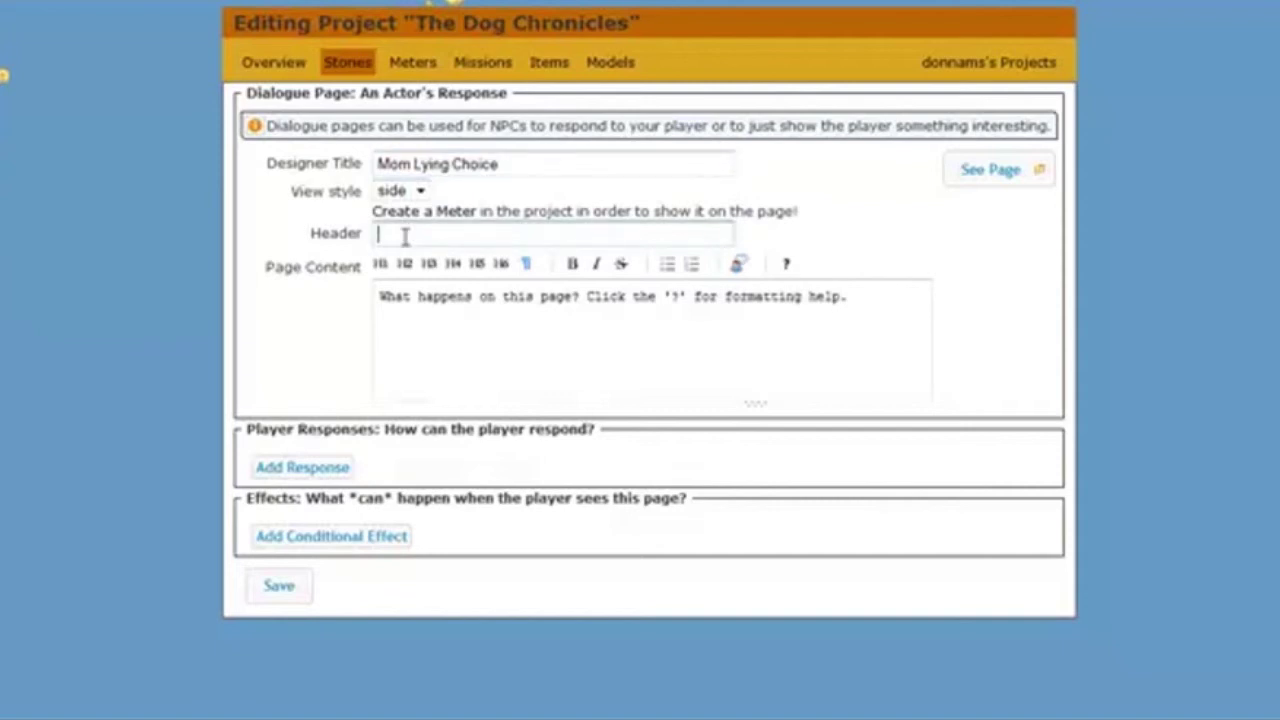
pyautogui.write('Mom')
pyautogui.press('Tab')
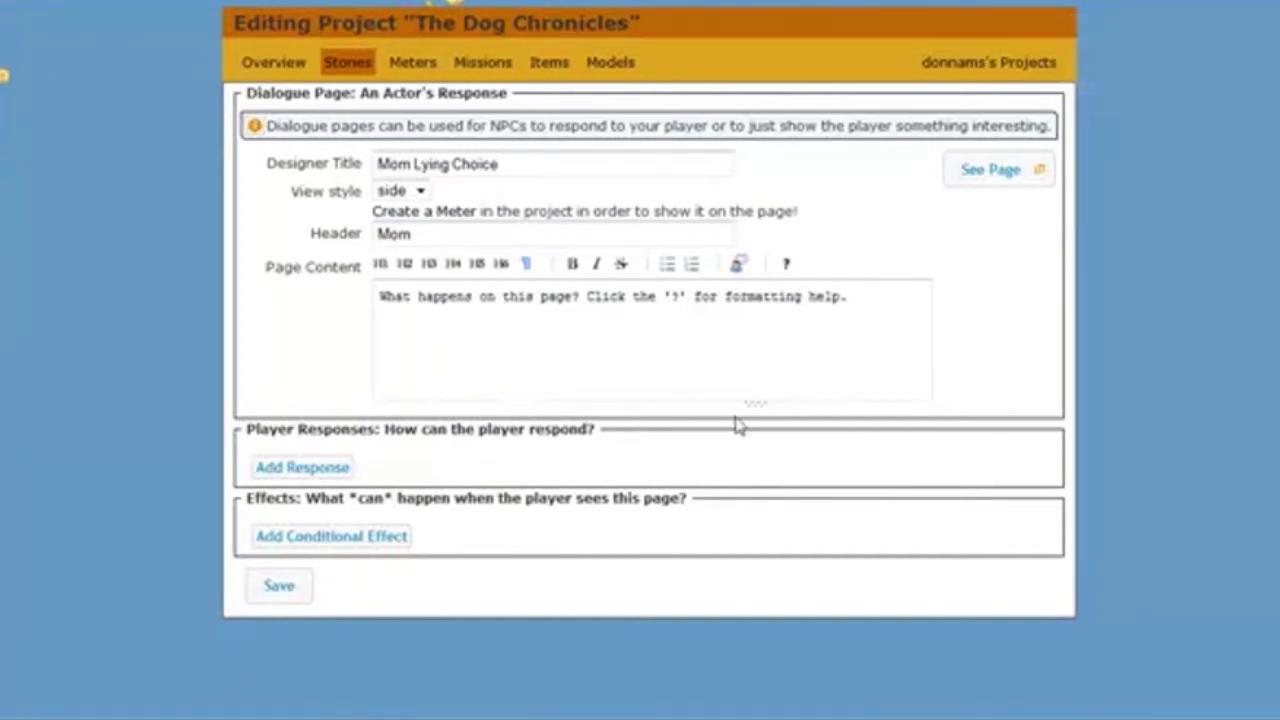
# Paste Mom's line about returning the dog into the page content, wrapped in quotation marks.
pyautogui.click(383, 300)
pyautogui.rightClick(385, 301)
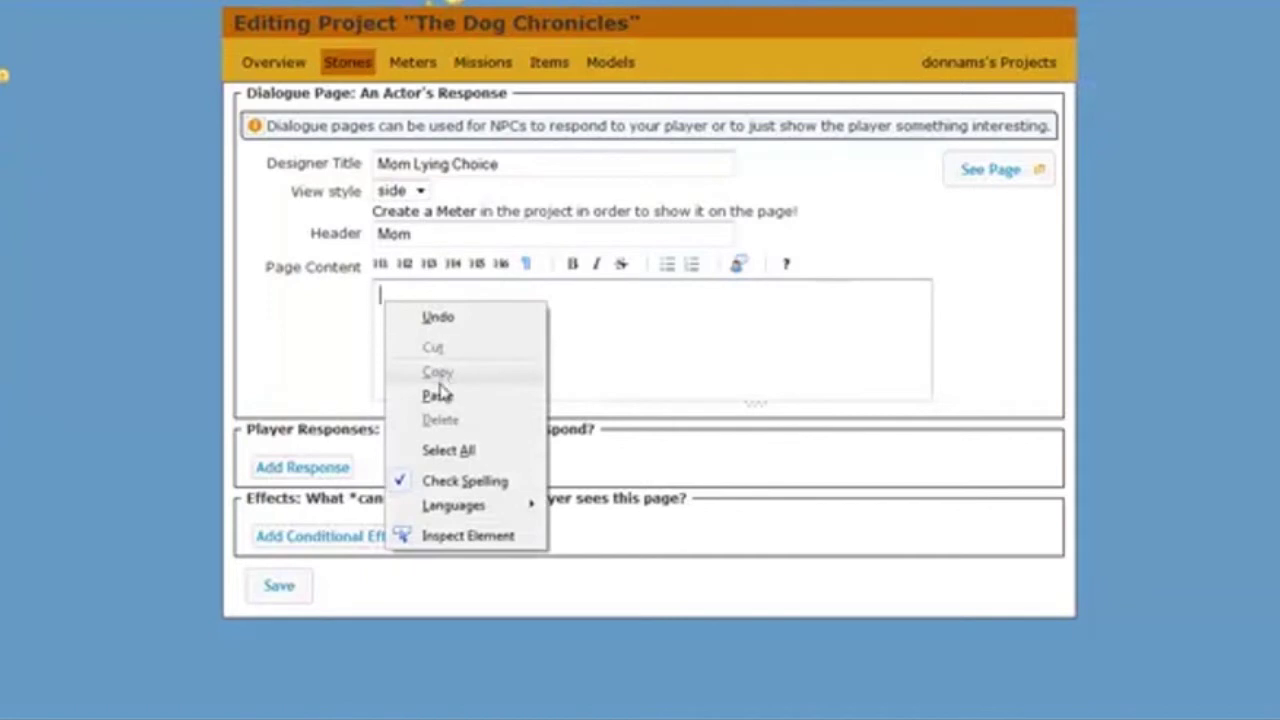
pyautogui.click(438, 396)
pyautogui.click(381, 296)
pyautogui.write('"')
pyautogui.click(494, 315)
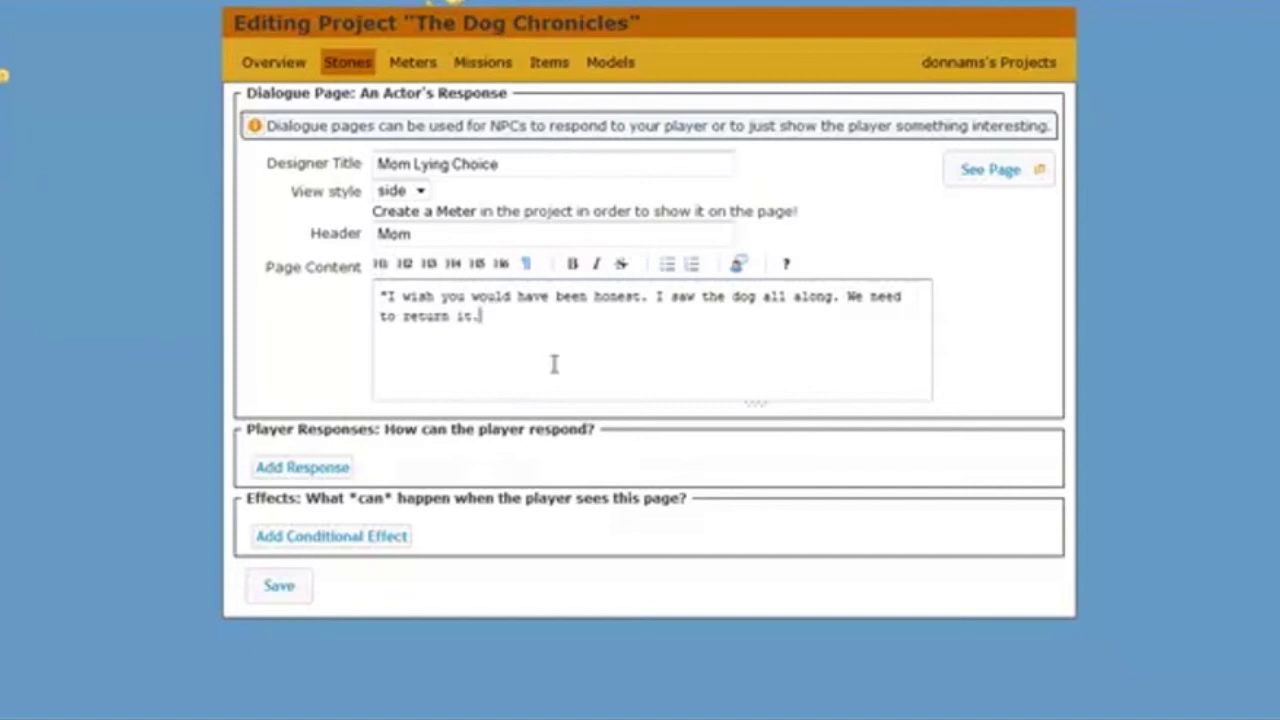
pyautogui.write('"')
# Add the reply "Sorry mom. I should have told you." leading to Close Window / Go Home, and save.
pyautogui.click(303, 470)
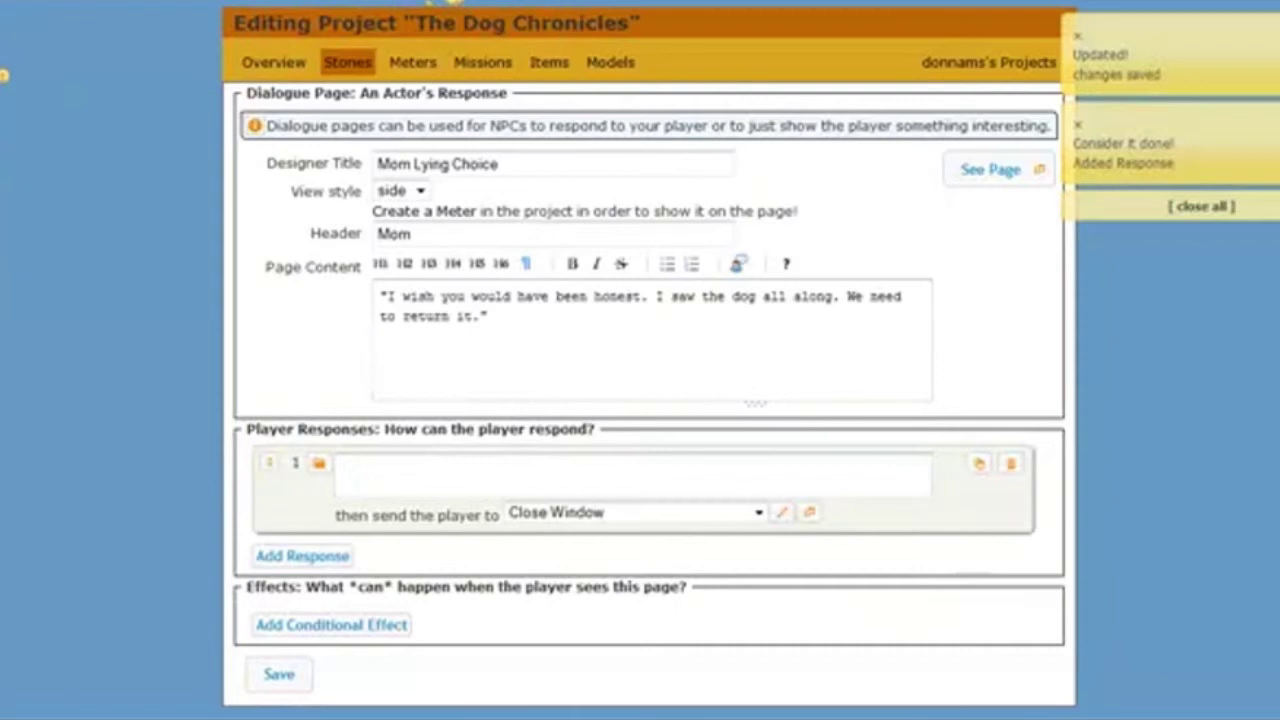
pyautogui.rightClick(373, 470)
pyautogui.click(428, 566)
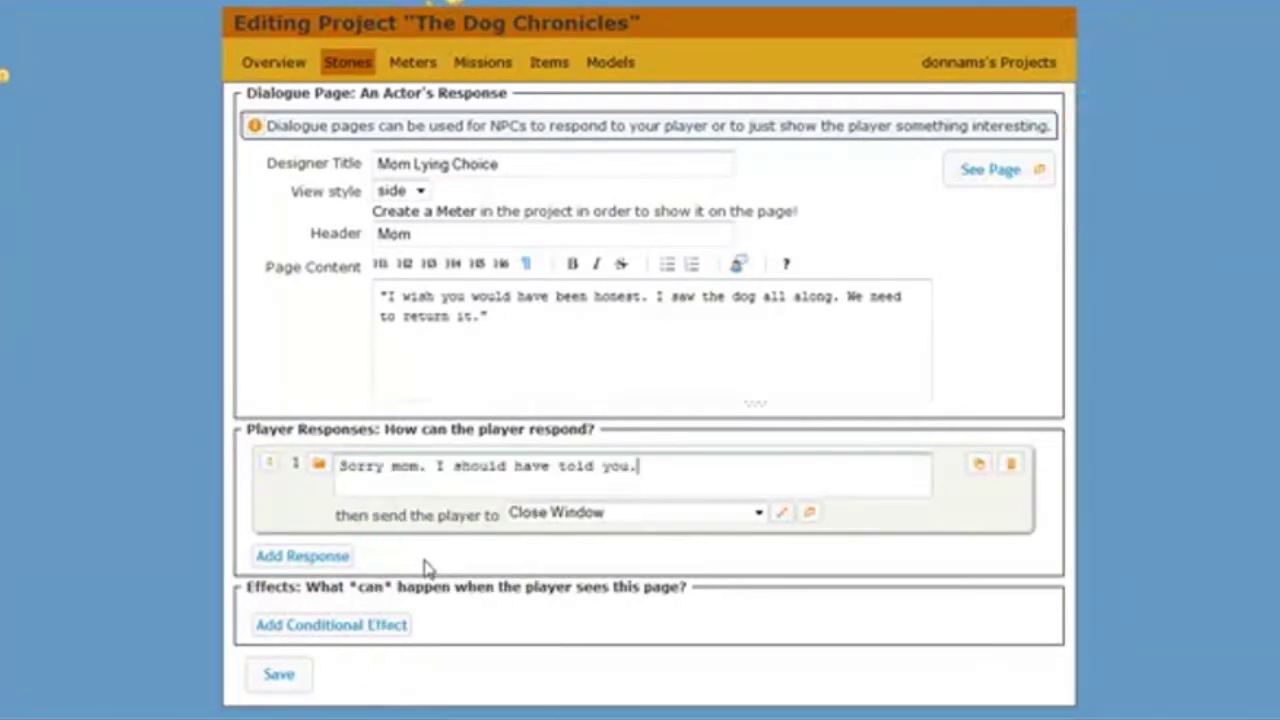
pyautogui.click(655, 519)
pyautogui.click(655, 519)
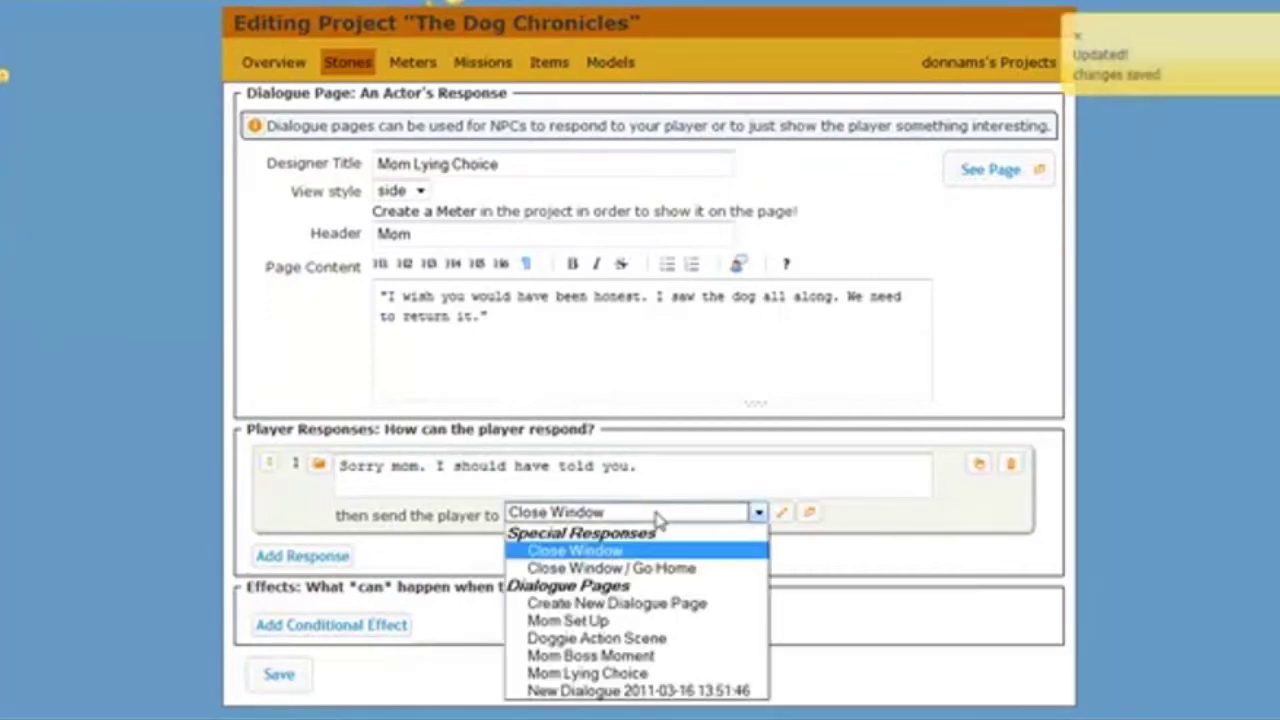
pyautogui.click(661, 569)
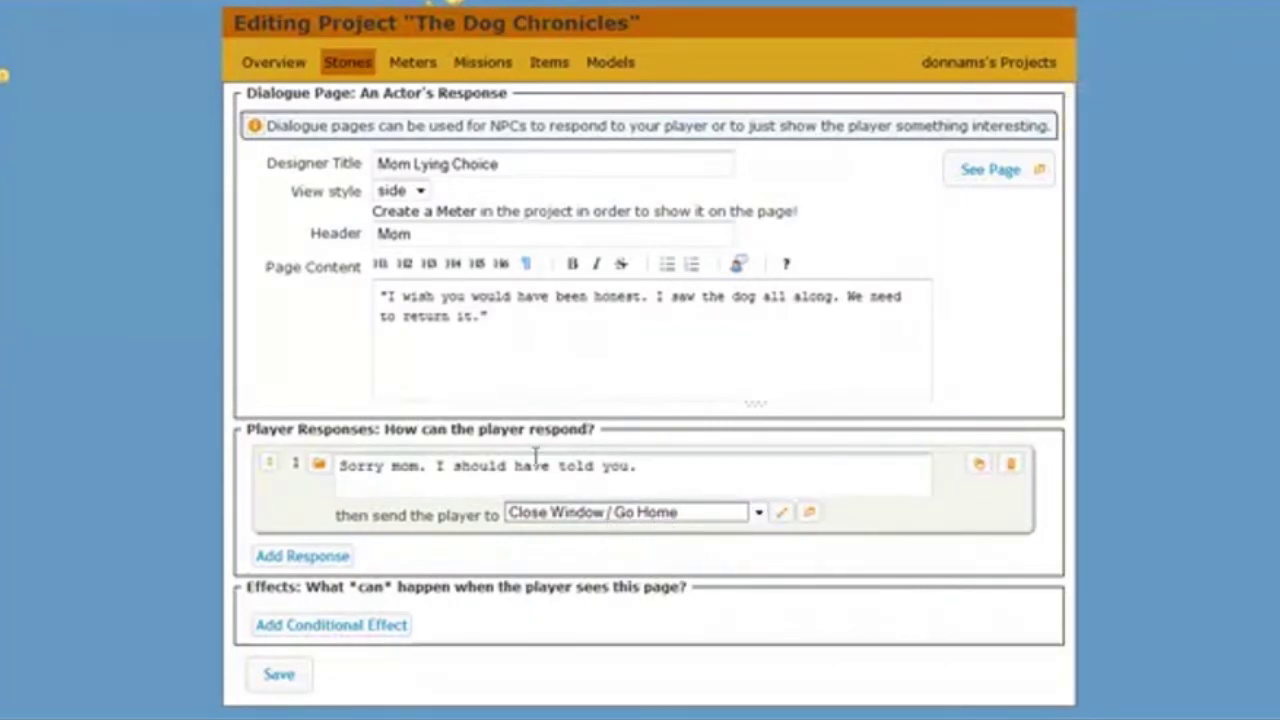
pyautogui.click(278, 678)
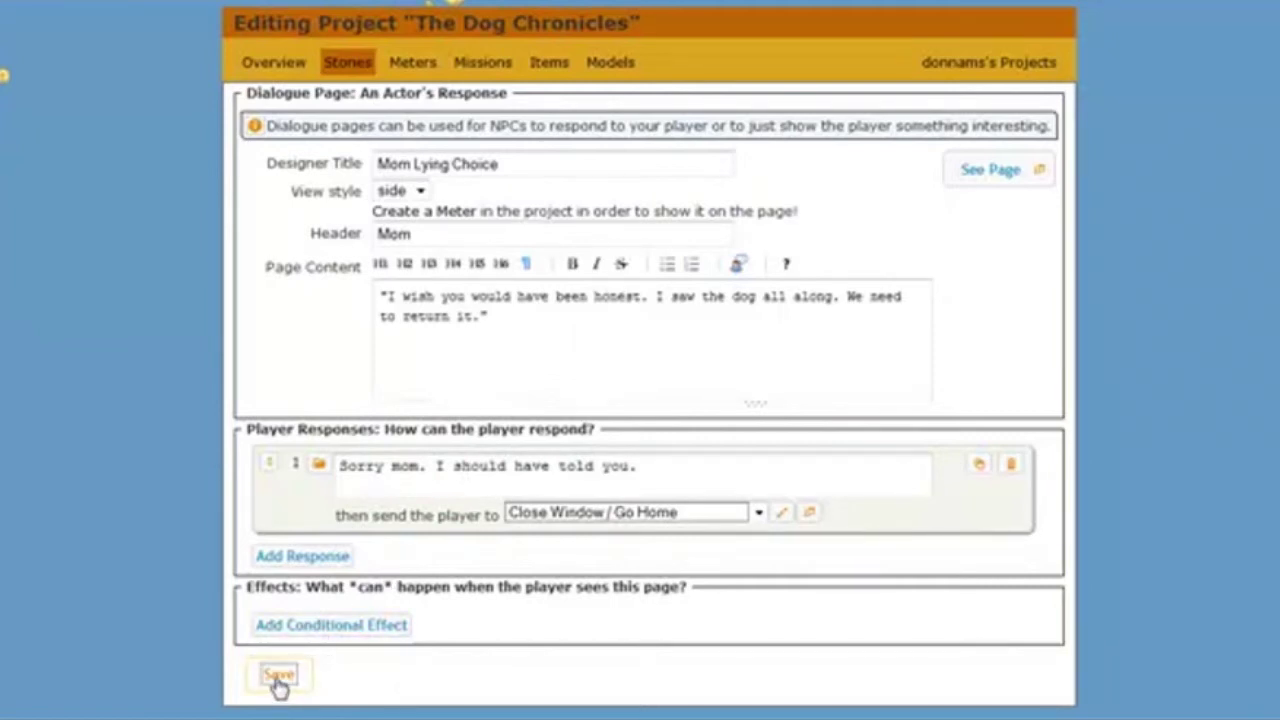
# Return to the Stories list and open Mom's actor details showing Mom Set Up and Mom Boss Moment.
pyautogui.click(358, 66)
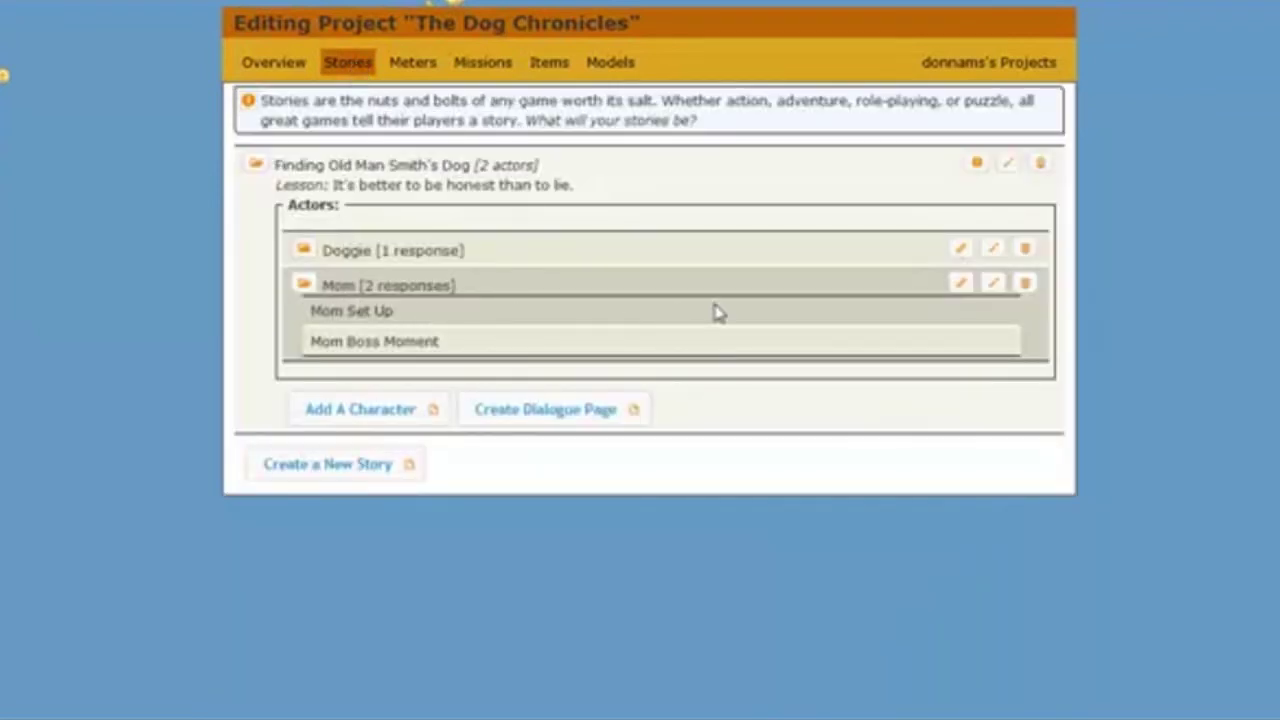
pyautogui.click(995, 288)
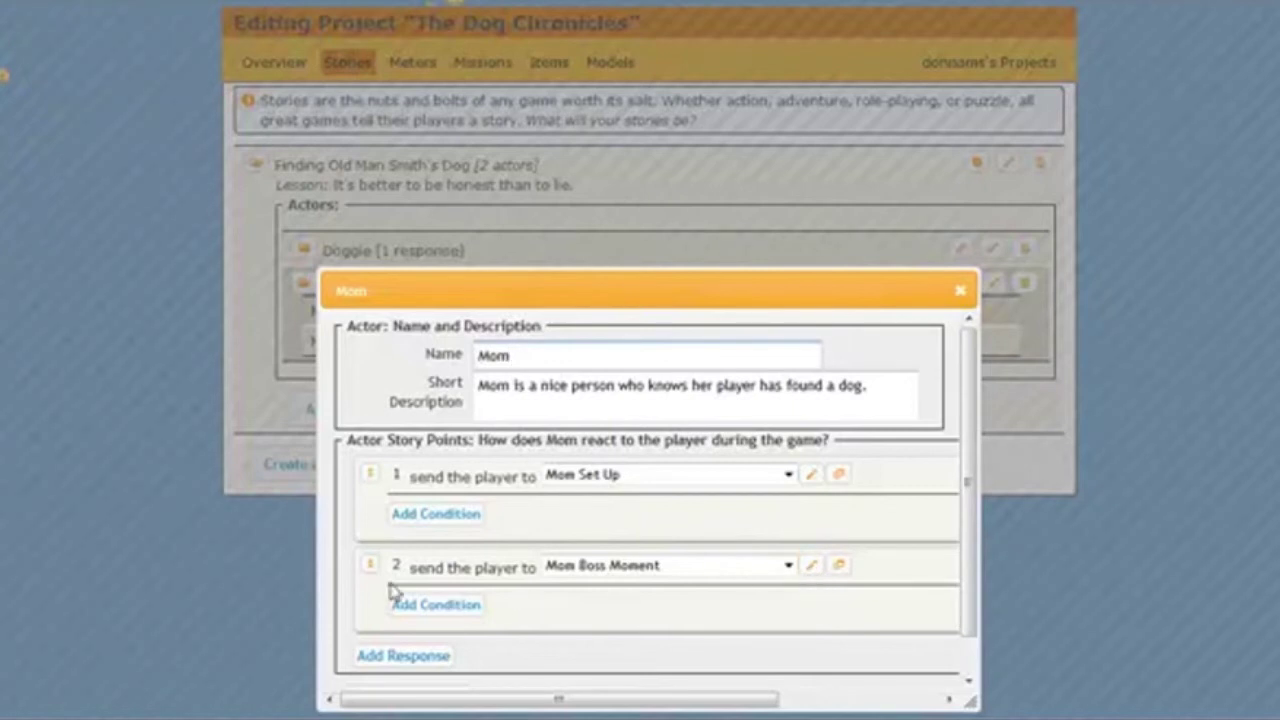
pyautogui.click(811, 570)
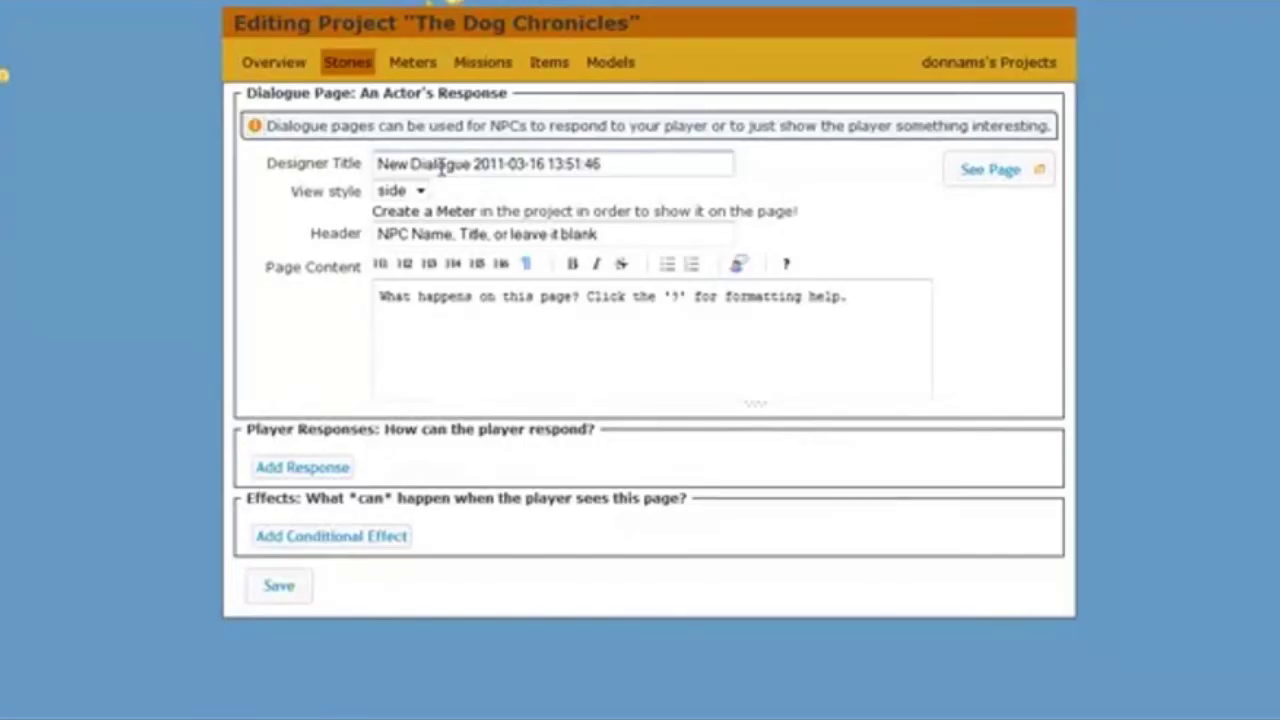
# Rename the page 'Mom honest choice' and give it the header 'Mom'.
pyautogui.moveTo(619, 166); pyautogui.dragTo(306, 164)
pyautogui.write('Mom')
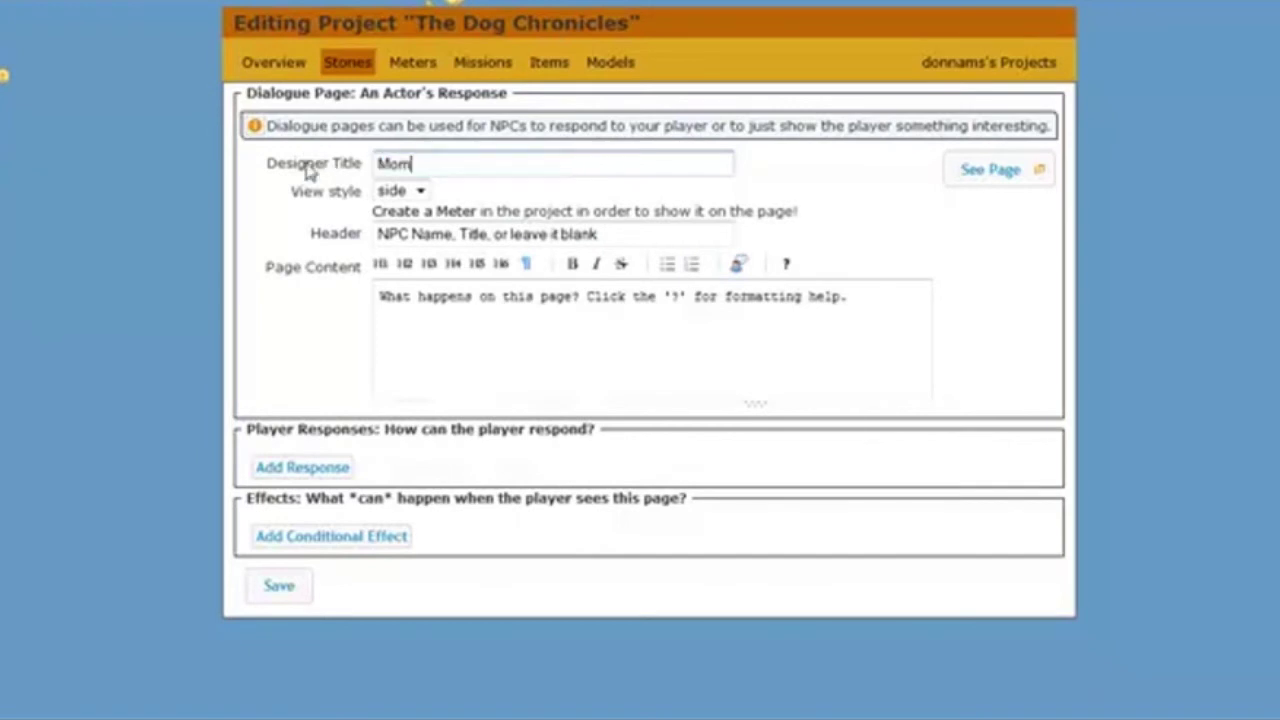
pyautogui.write(' honest choice')
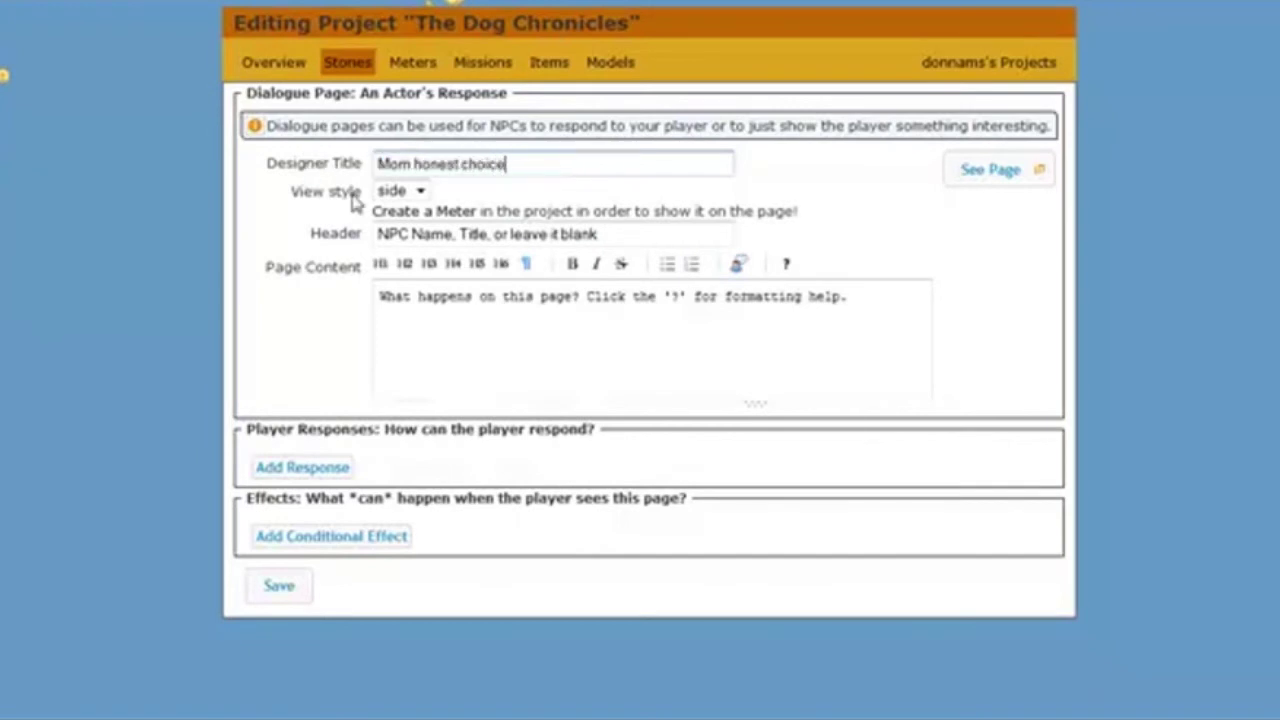
pyautogui.click(398, 232)
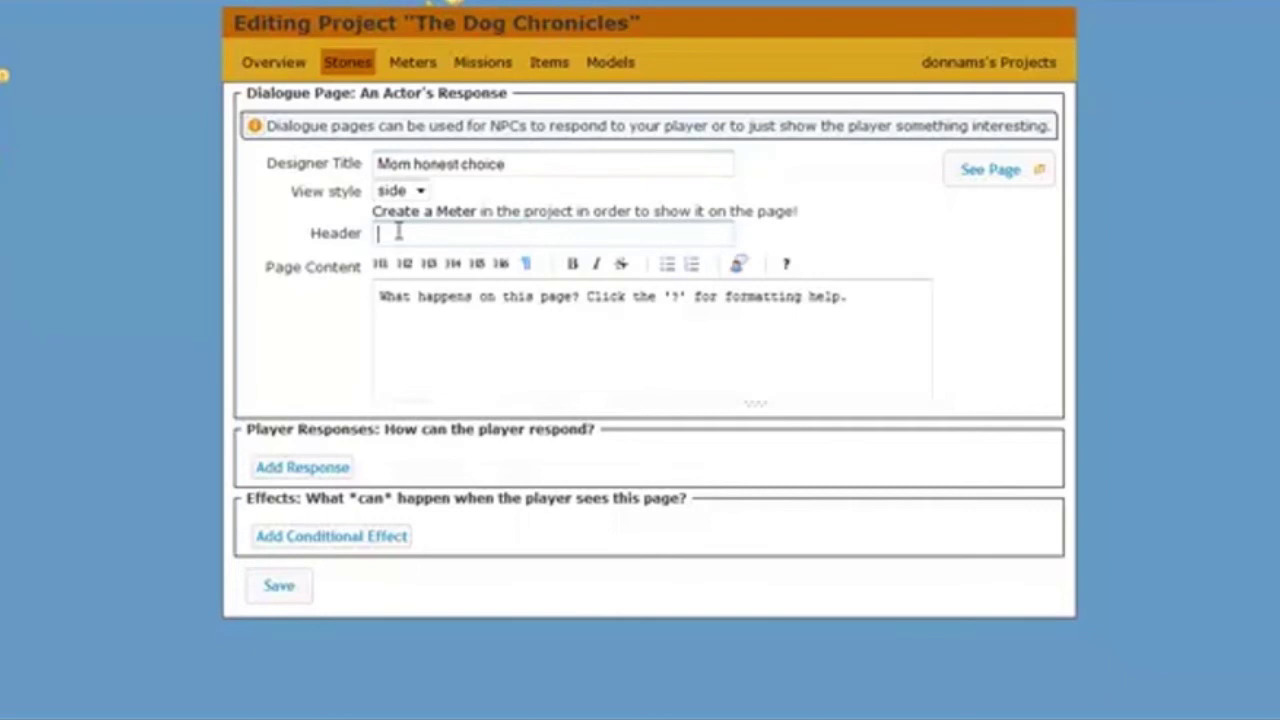
pyautogui.write('Mom')
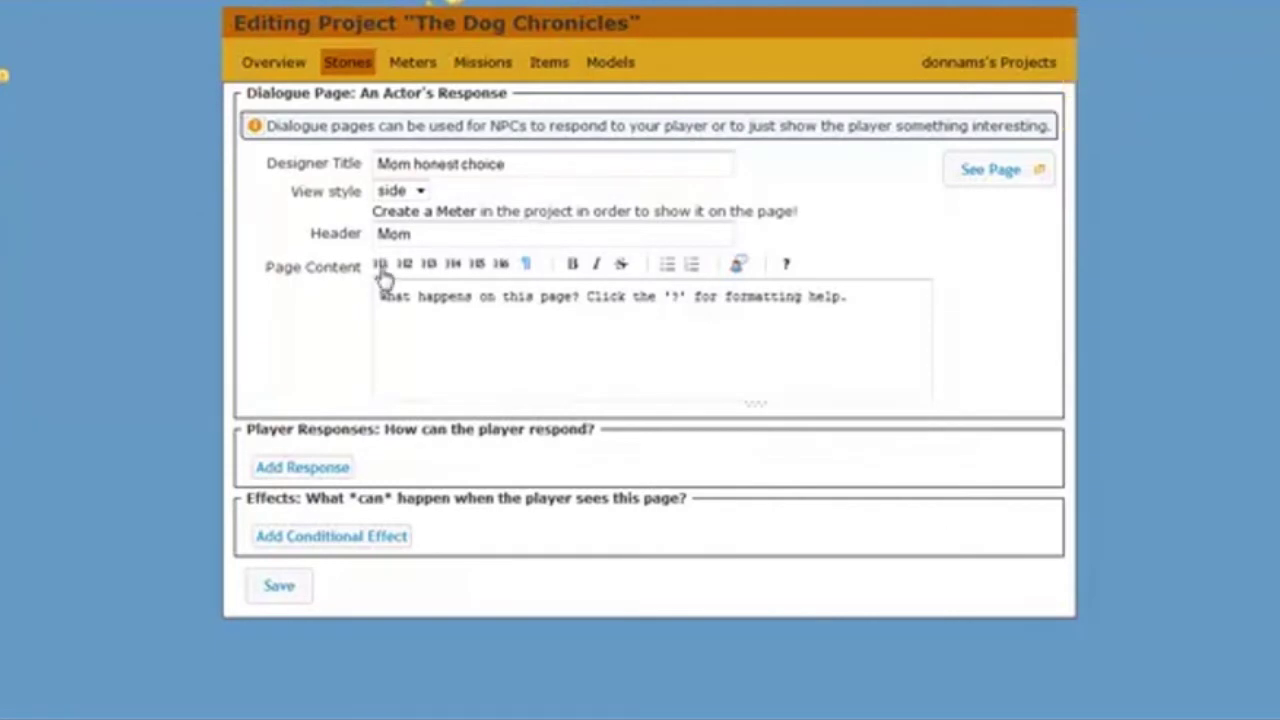
# Paste Mom's quoted kennel-dog line into the content and add one empty player response.
pyautogui.click(400, 305)
pyautogui.rightClick(406, 314)
pyautogui.click(458, 408)
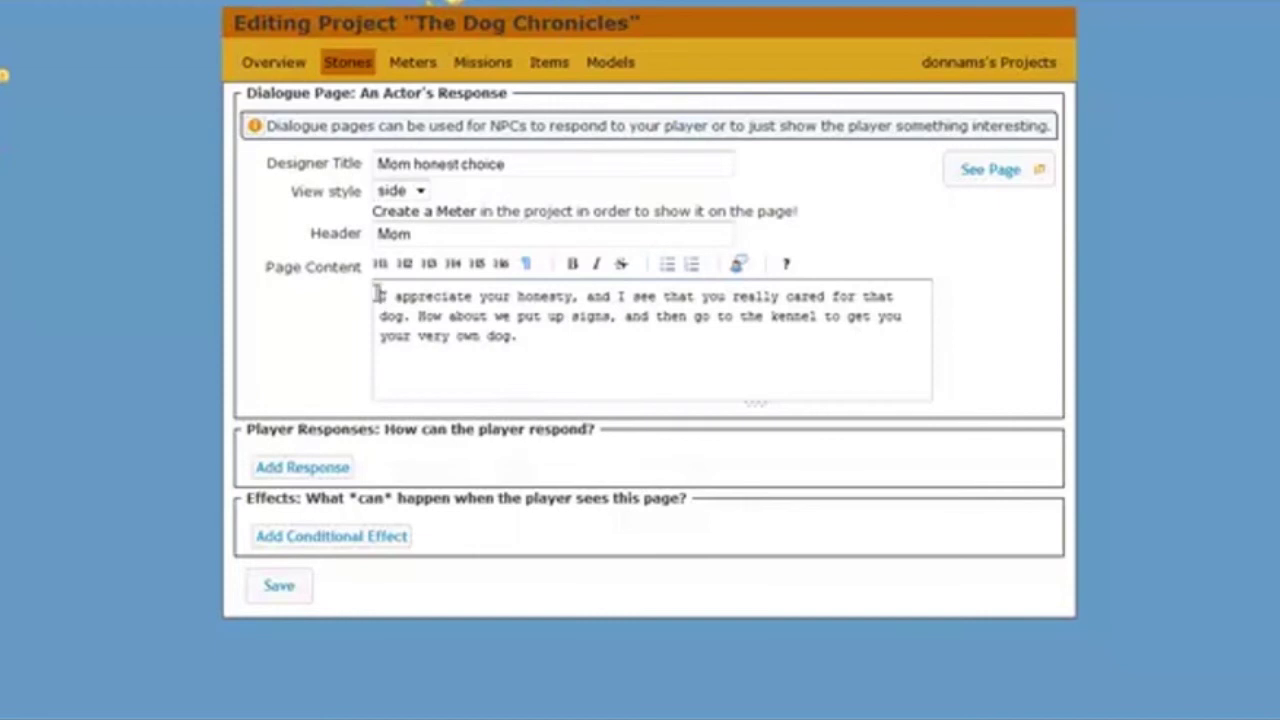
pyautogui.write('"')
pyautogui.click(534, 335)
pyautogui.write('"')
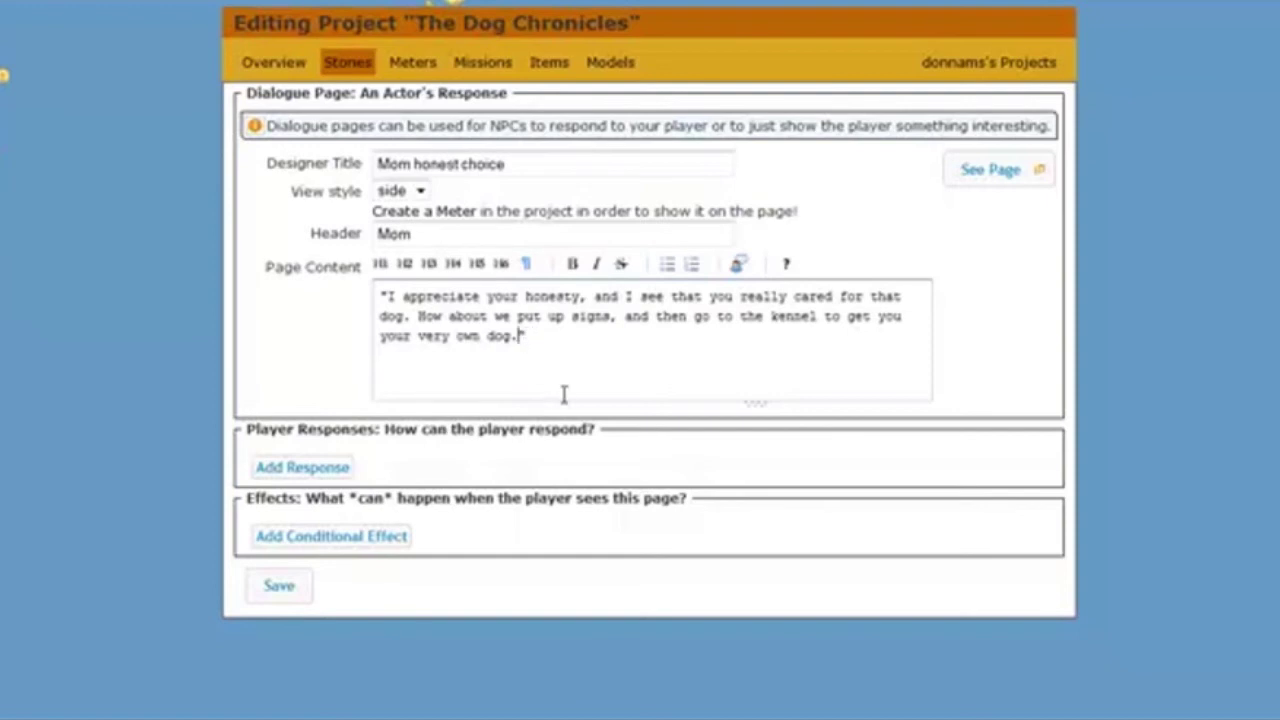
pyautogui.click(302, 467)
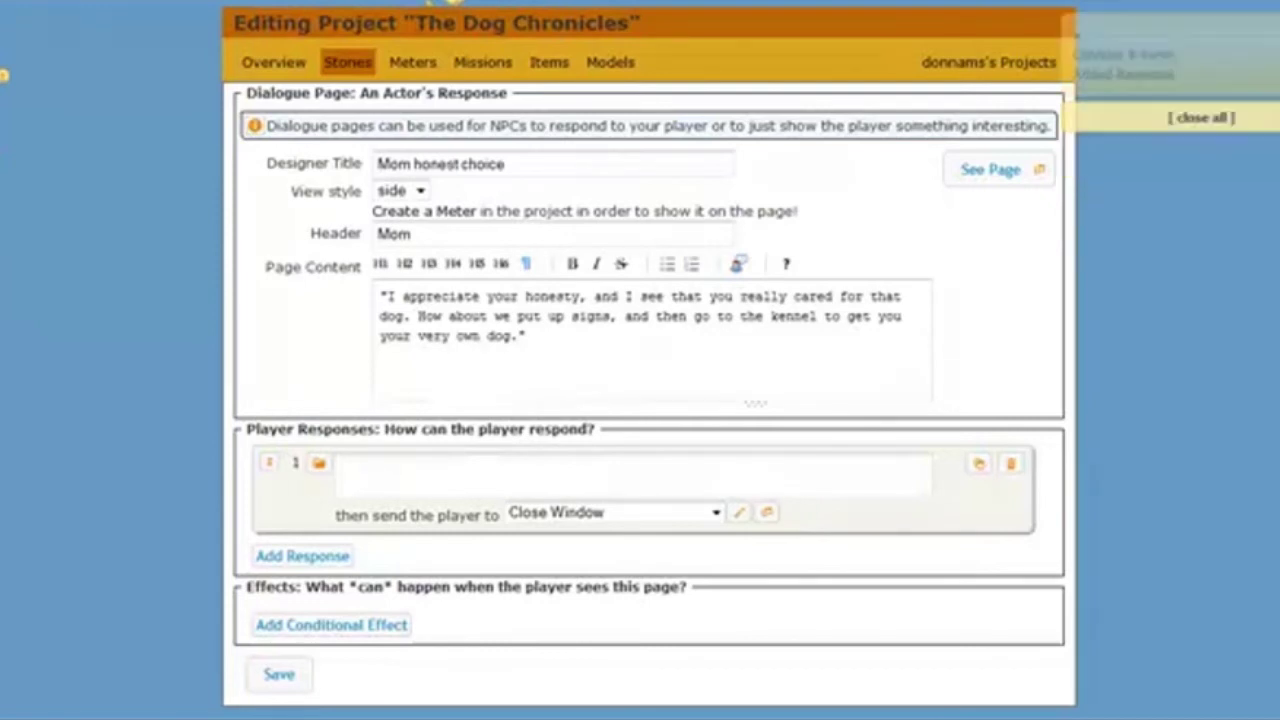
# Add the honesty-is-best reply leading to Close Window / Go Home, save, and open Mom Boss Moment.
pyautogui.click(363, 471)
pyautogui.rightClick(364, 473)
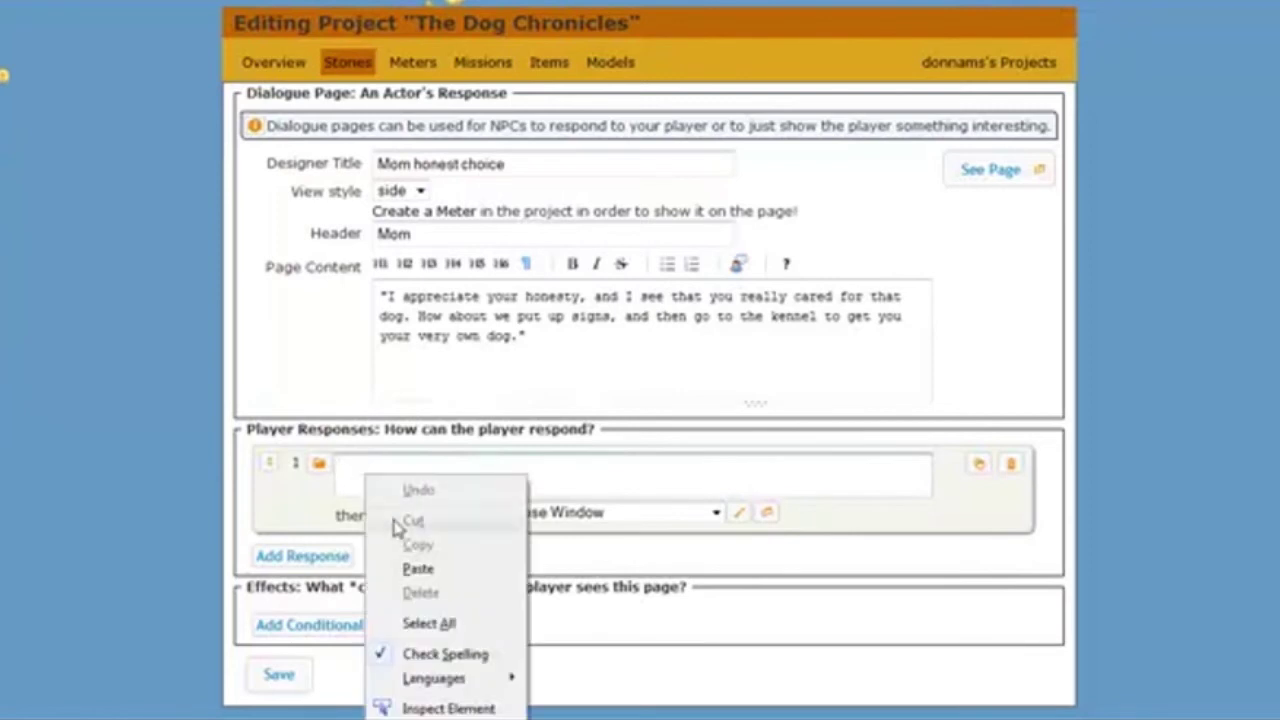
pyautogui.click(418, 569)
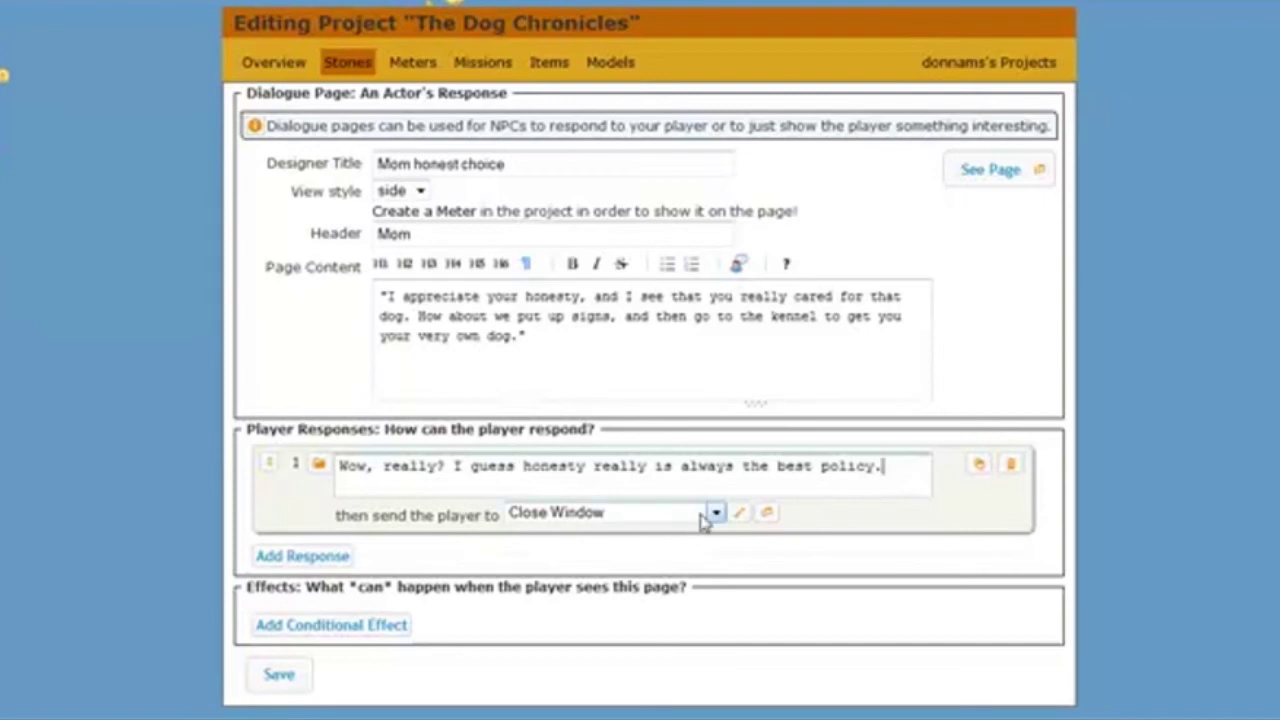
pyautogui.click(716, 514)
pyautogui.click(716, 514)
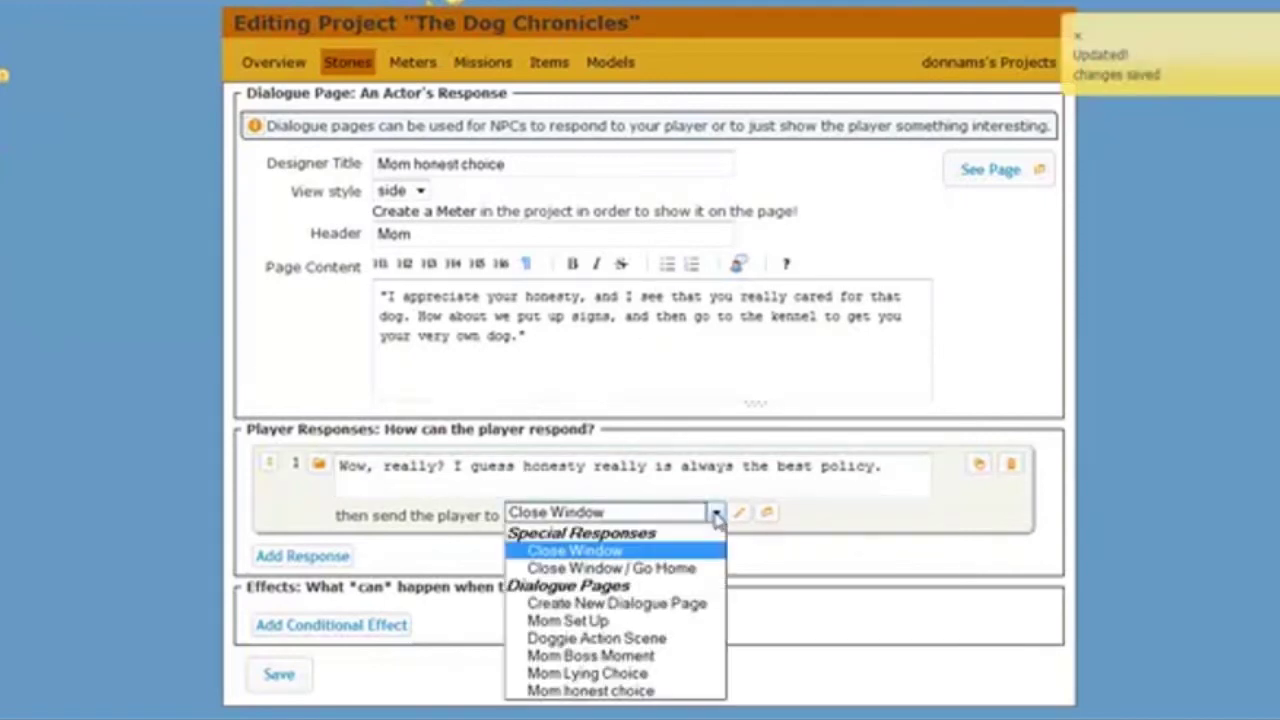
pyautogui.click(677, 569)
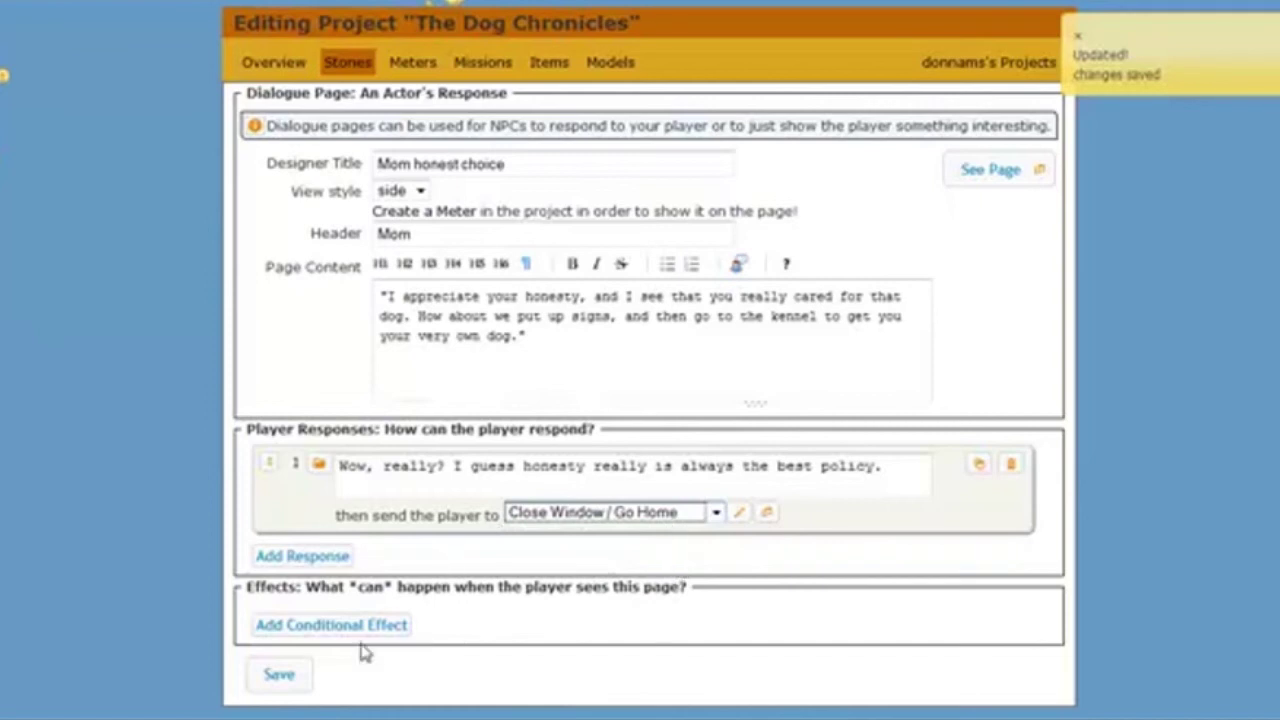
pyautogui.click(278, 676)
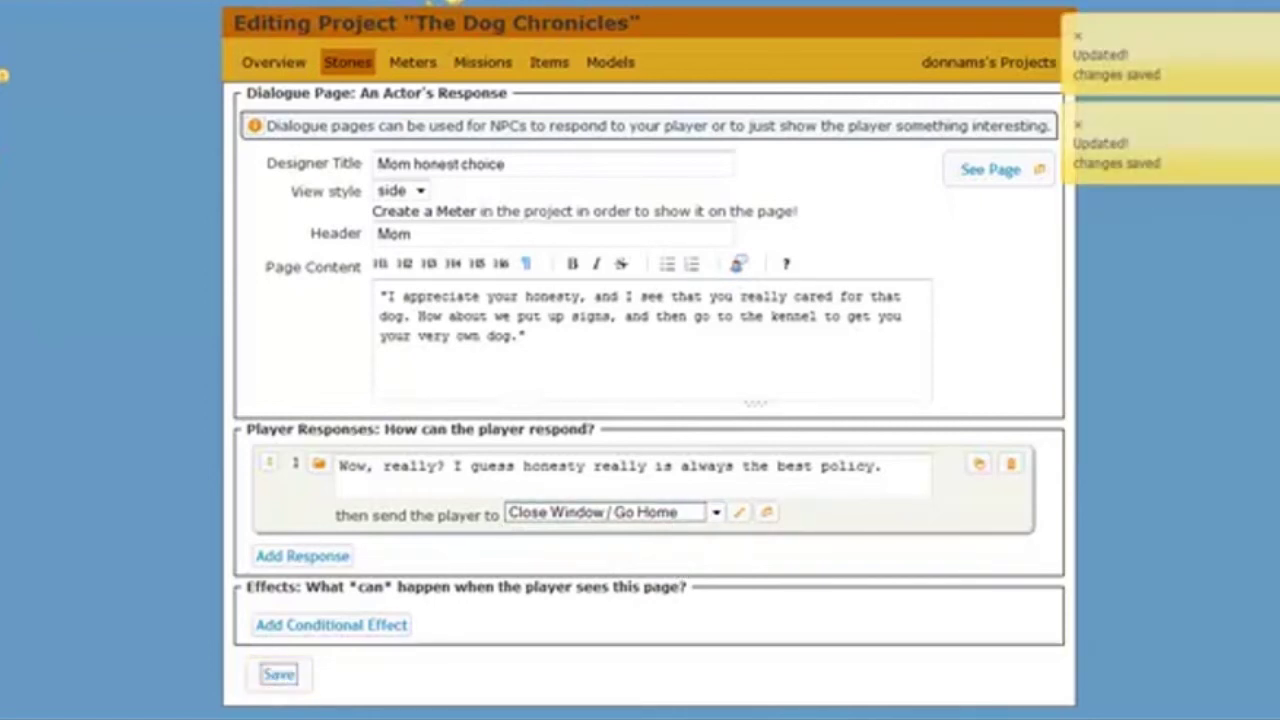
pyautogui.click(556, 4)
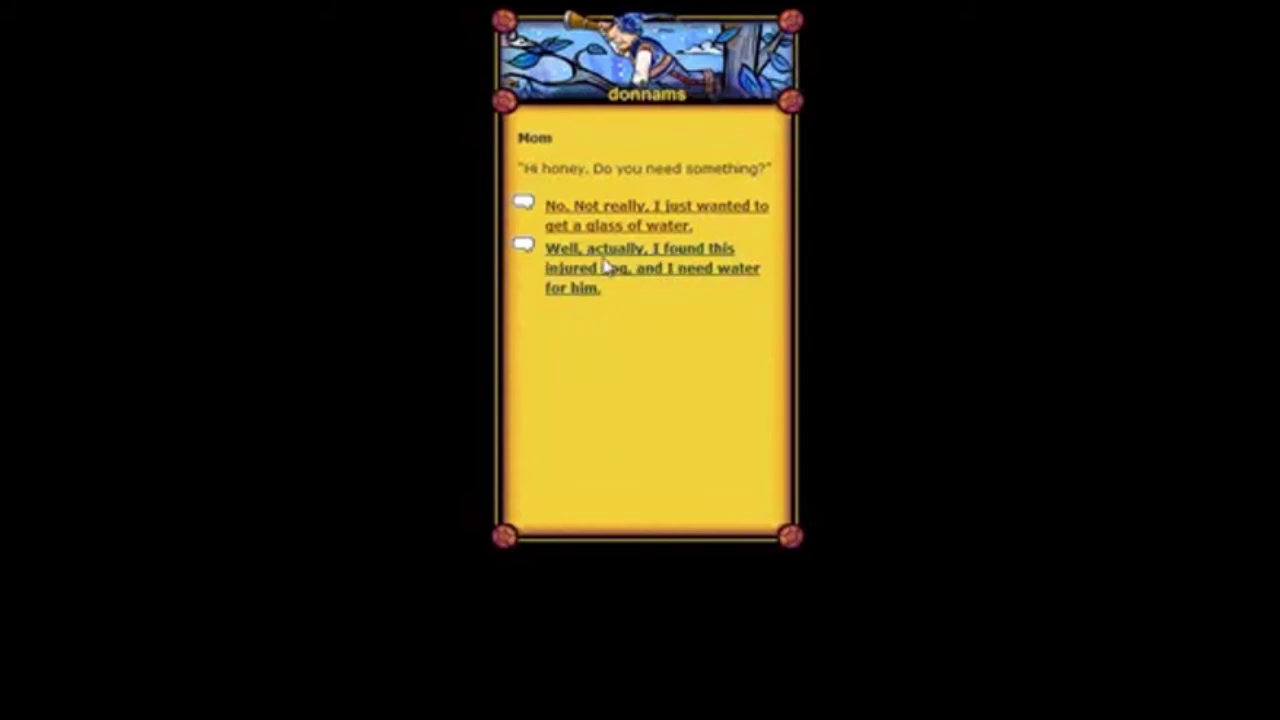
# Choose the honest 'Well, actually, I found this injured dog…' reply in Mom's dialogue preview.
pyautogui.click(677, 277)
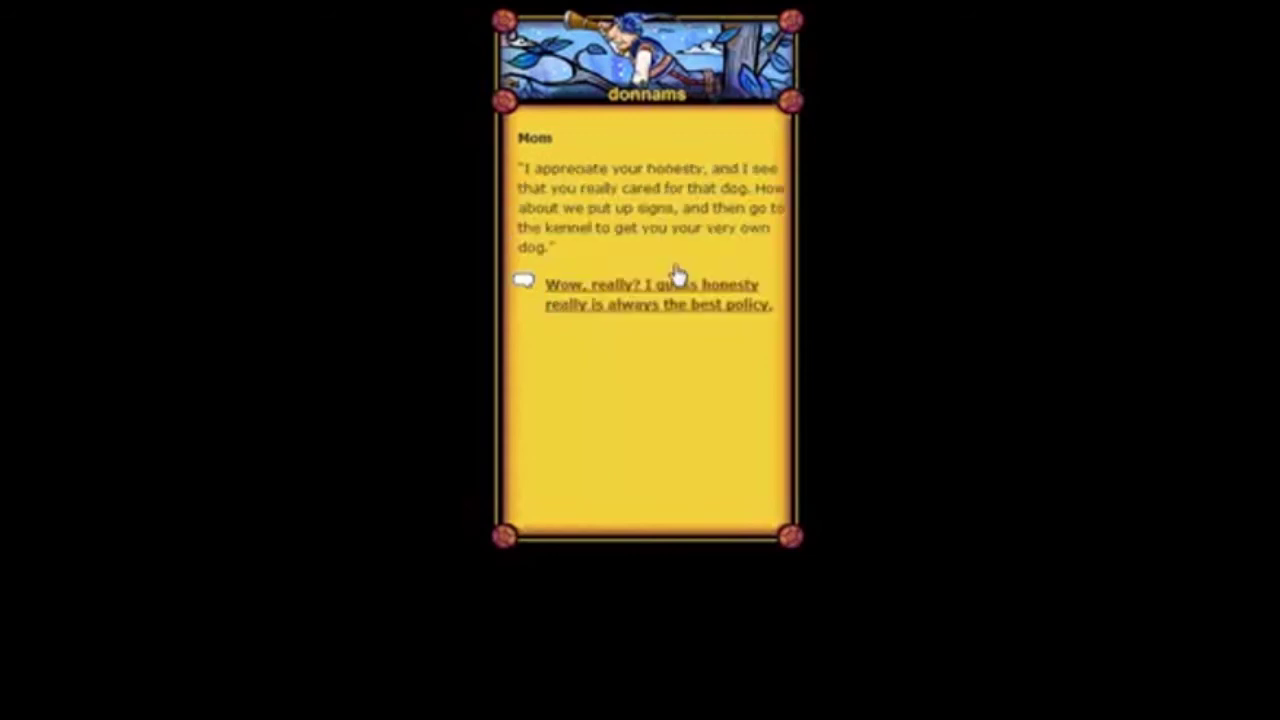